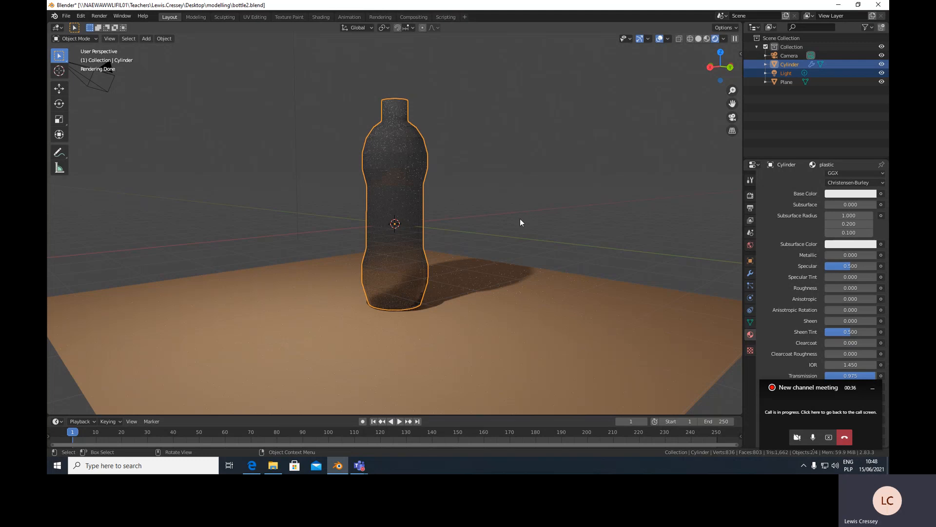
drag(813, 388, 645, 377)
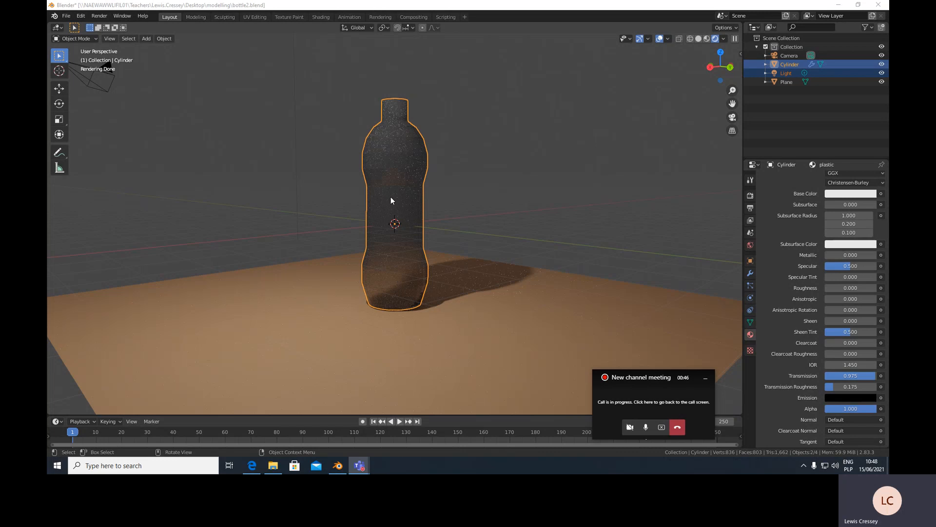
middle_drag(522, 230, 530, 227)
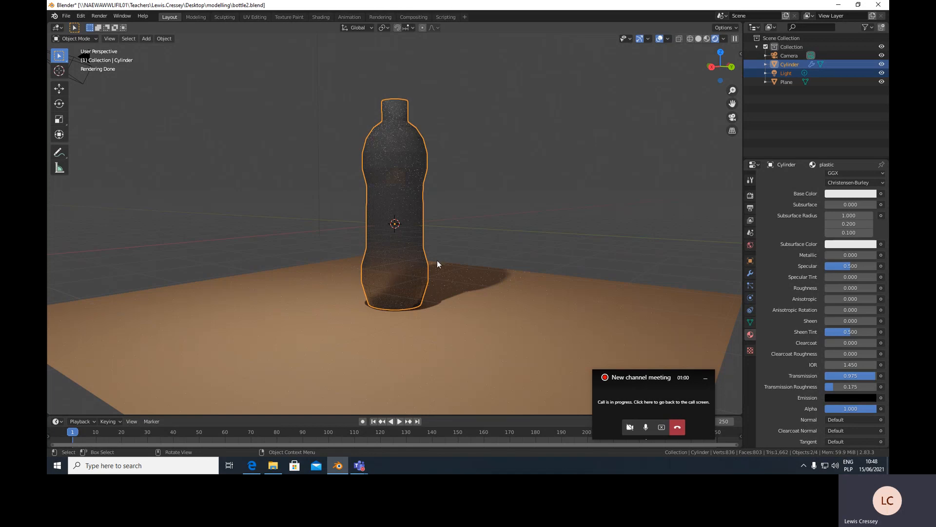
middle_drag(530, 220, 508, 222)
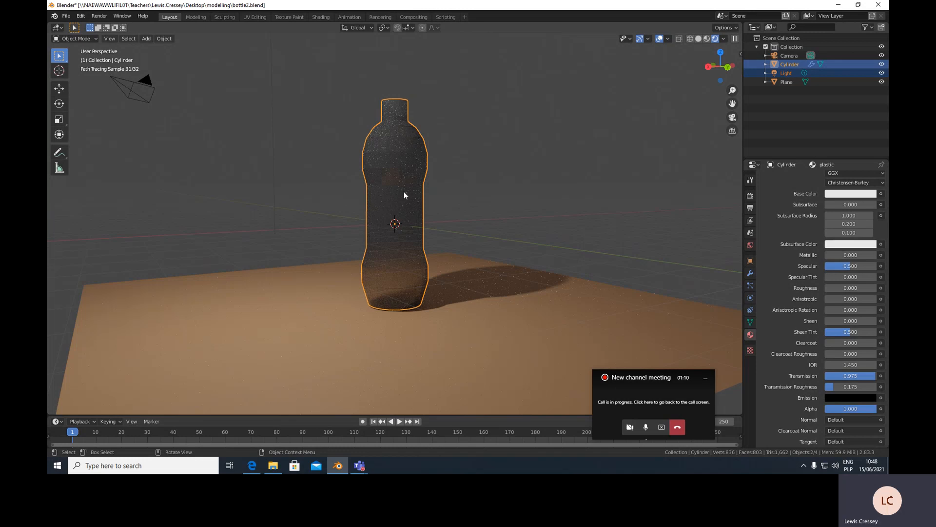
- Look at the label image water.jpg from the Desktop folder in the image viewer, and return to Blender
click(272, 467)
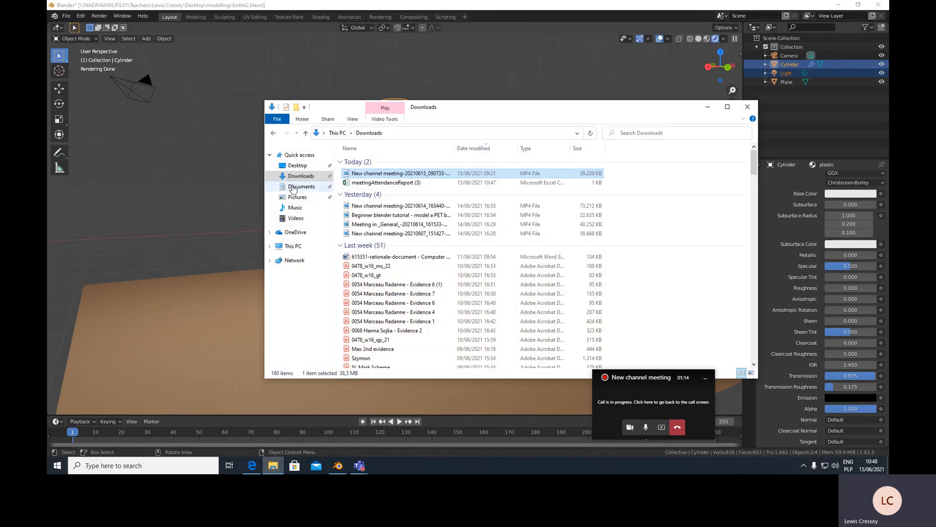
click(299, 165)
scroll(486, 256, down, 6)
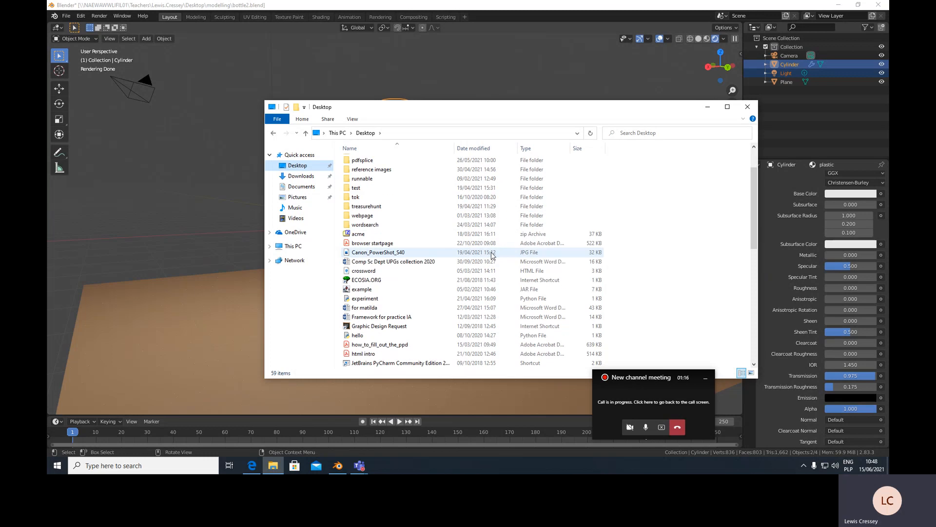
scroll(486, 257, down, 6)
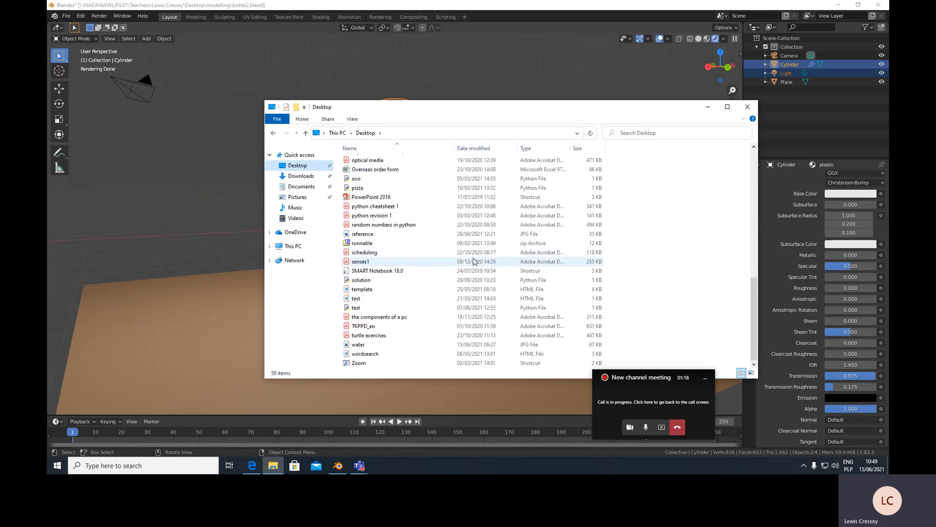
double_click(358, 345)
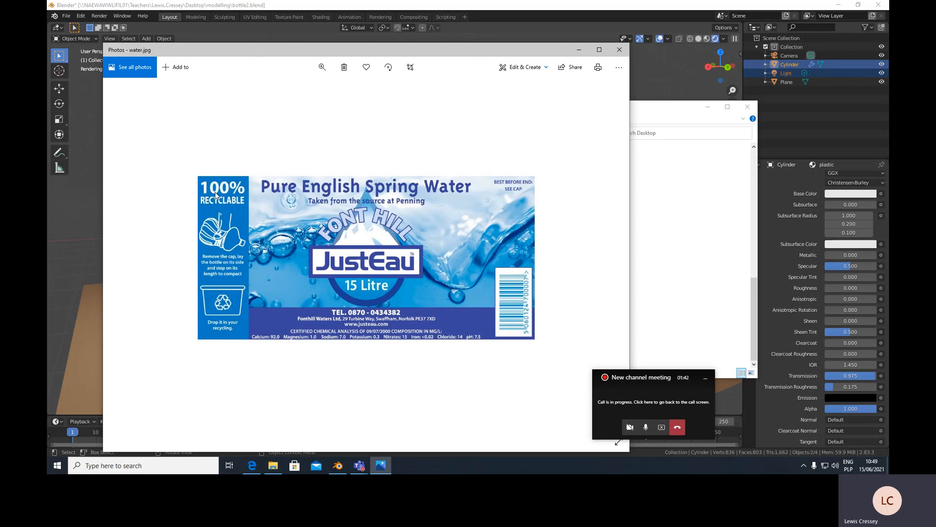
click(621, 50)
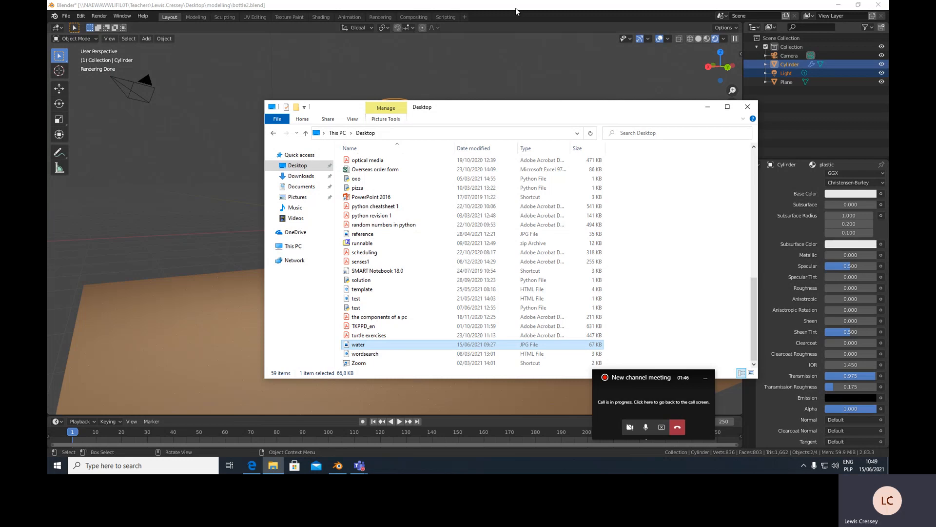
click(516, 11)
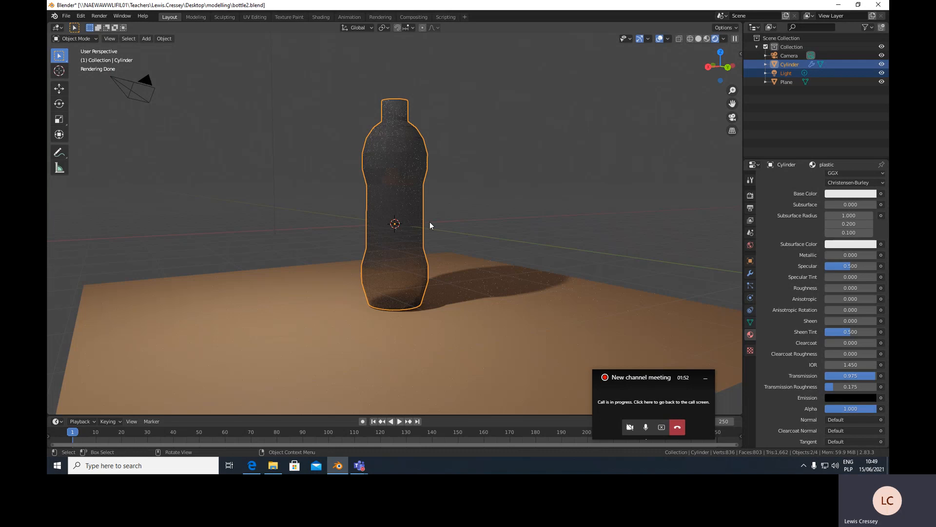
- Set the scene's render engine to Eevee, with the viewport in rendered shading
click(697, 40)
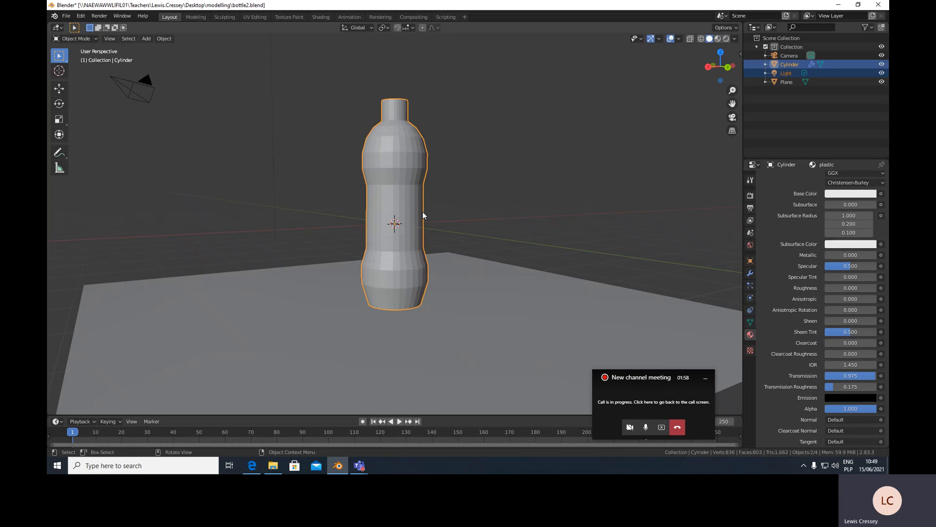
click(750, 195)
scroll(643, 228, up, 5)
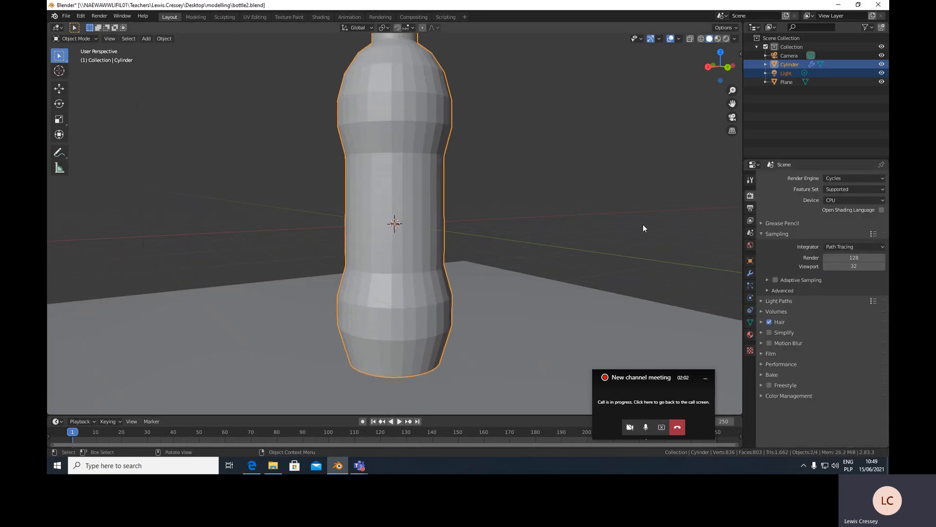
scroll(644, 225, down, 4)
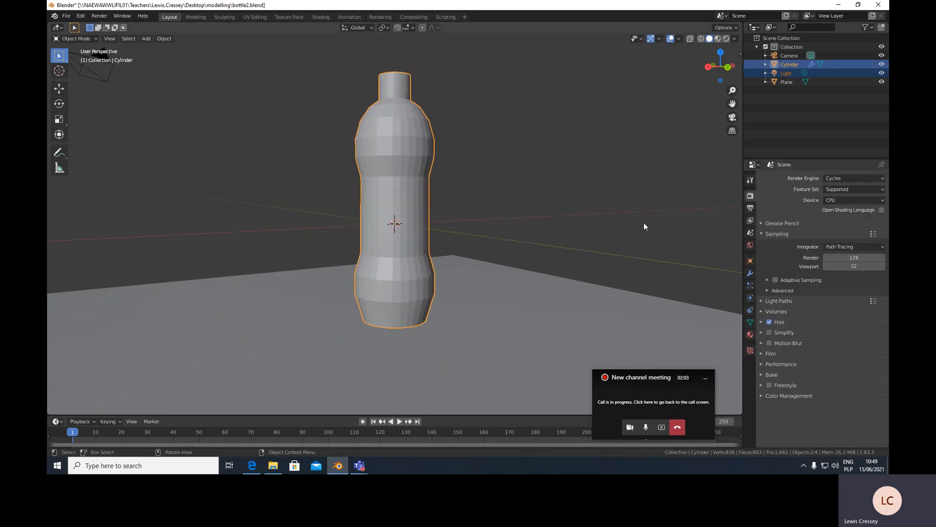
click(726, 39)
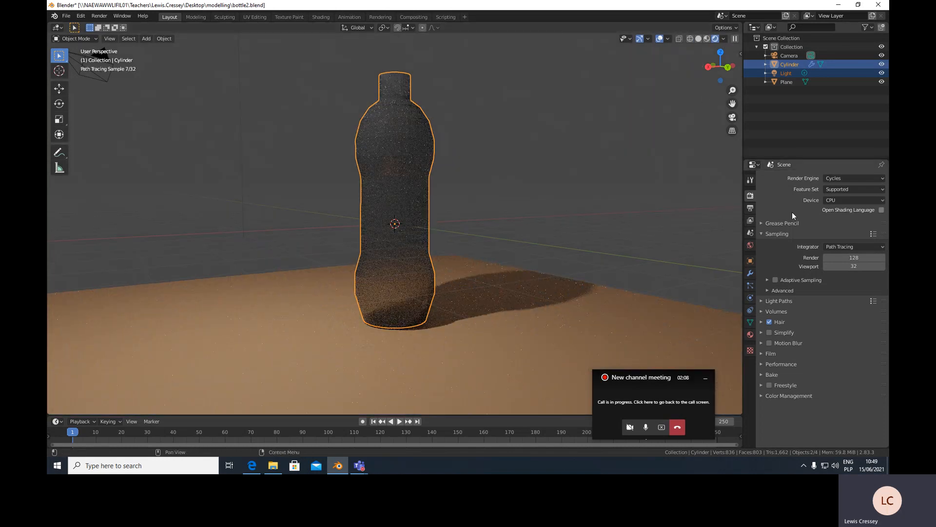
click(839, 179)
click(833, 180)
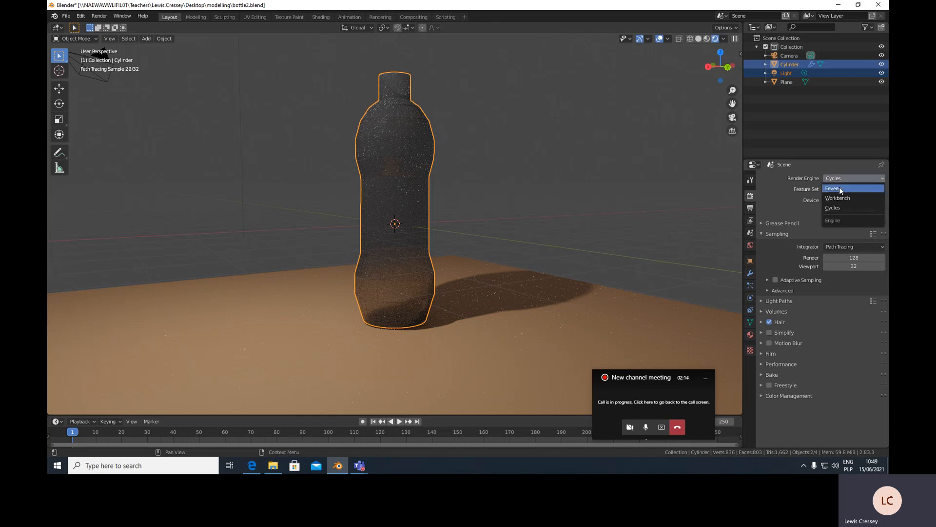
click(835, 188)
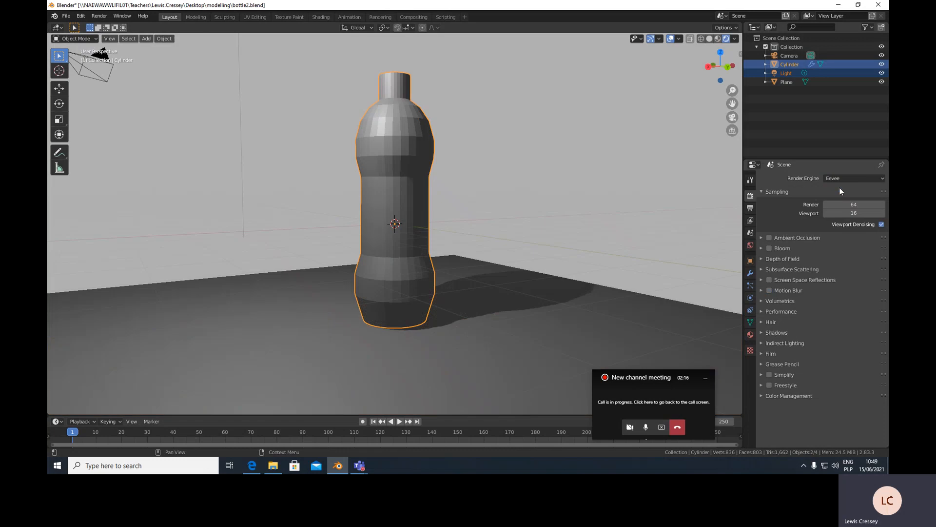
mouse_move(529, 235)
middle_down()
mouse_move(499, 236)
mouse_move(541, 234)
middle_up()
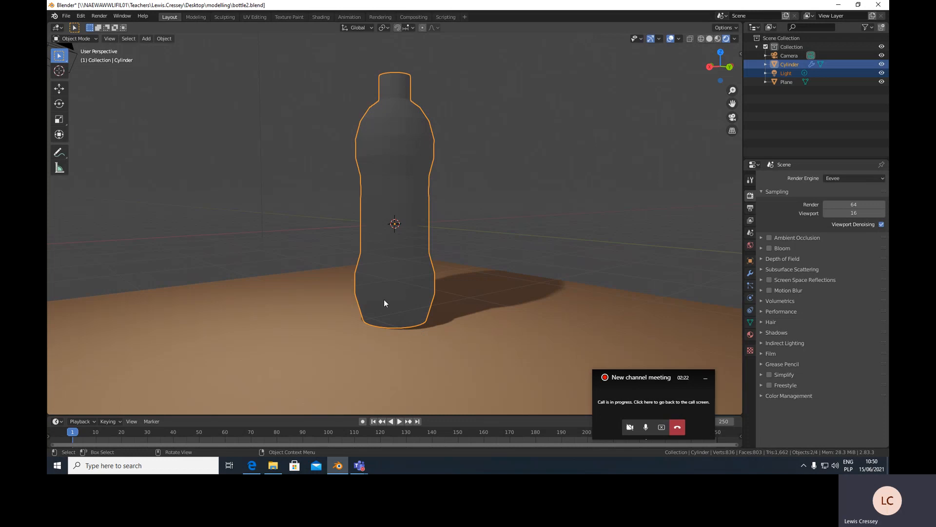
mouse_move(516, 314)
middle_down()
mouse_move(514, 332)
mouse_move(503, 320)
mouse_move(510, 315)
middle_up()
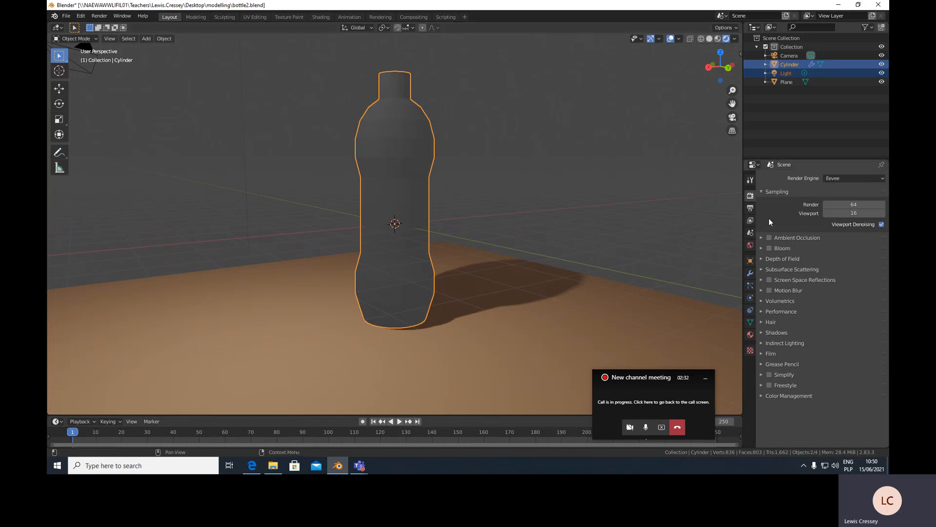
click(839, 178)
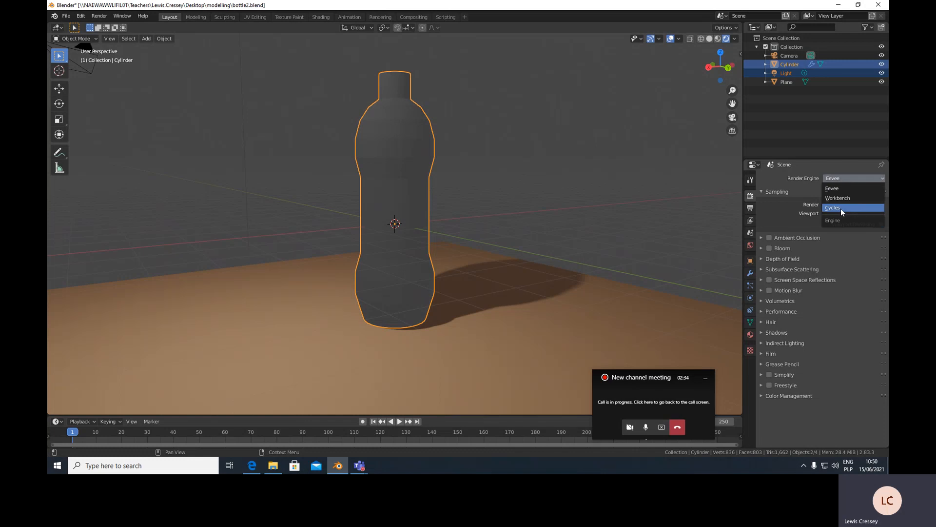
- Select only the bottle object and enter Edit Mode on it
key(alt+a)
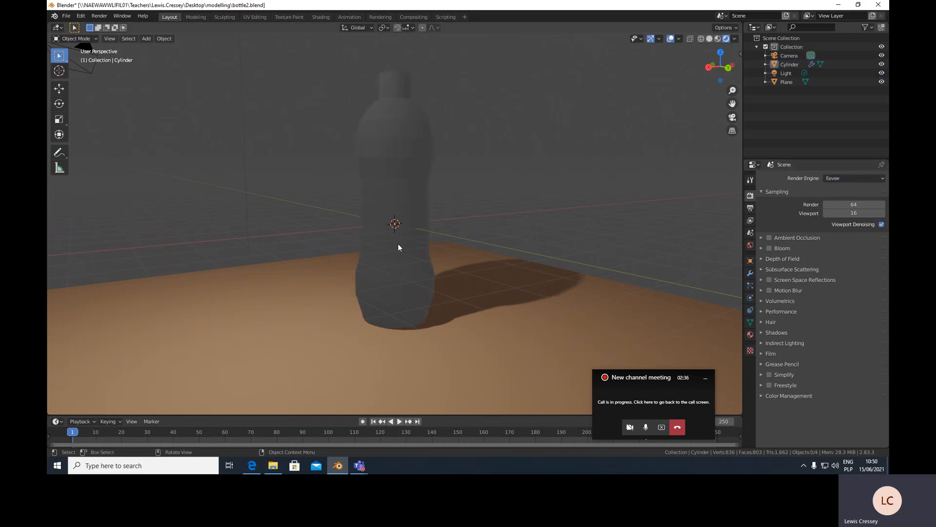
click(406, 249)
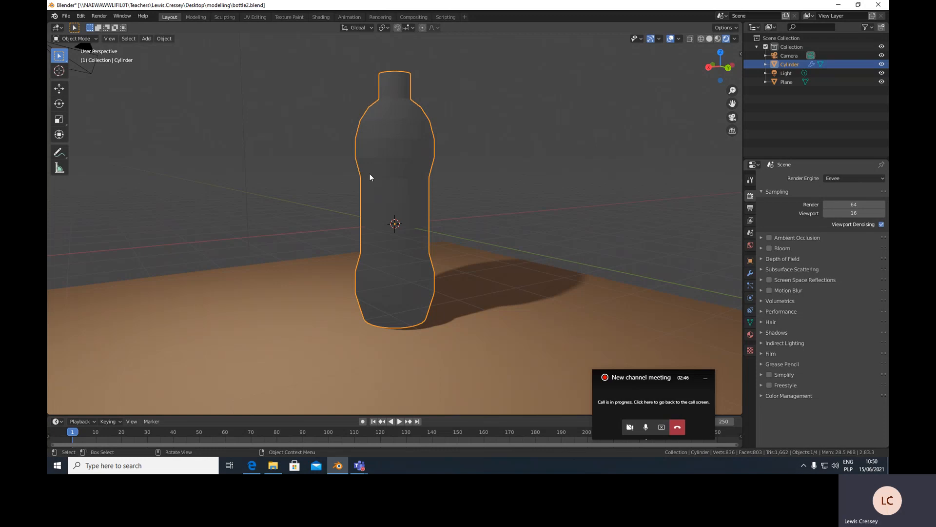
click(89, 38)
click(84, 58)
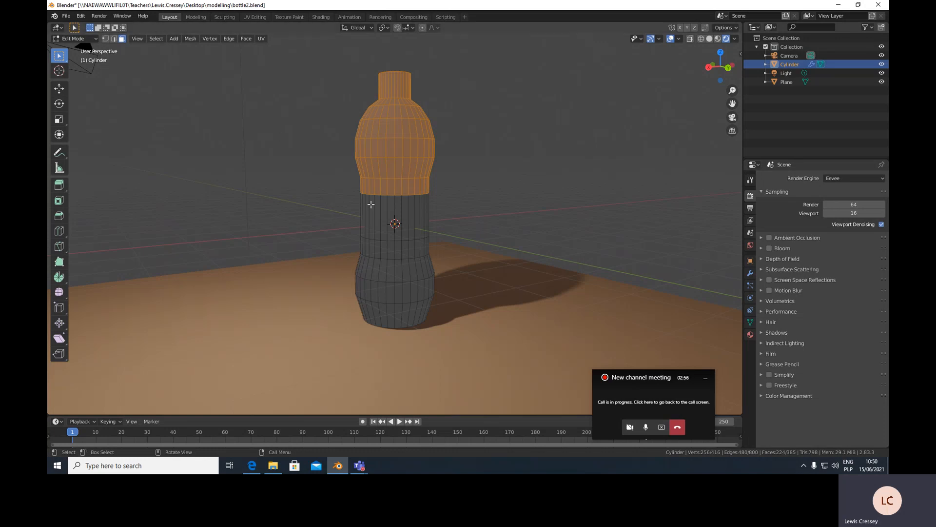
- Select the three adjacent face loops around the bottle's straight middle section
click(397, 211)
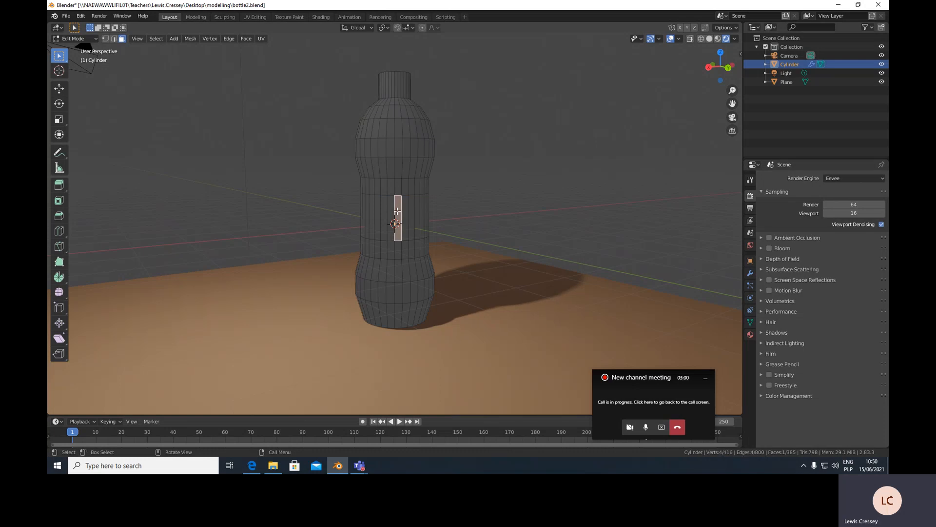
key(alt)
alt+click(397, 211)
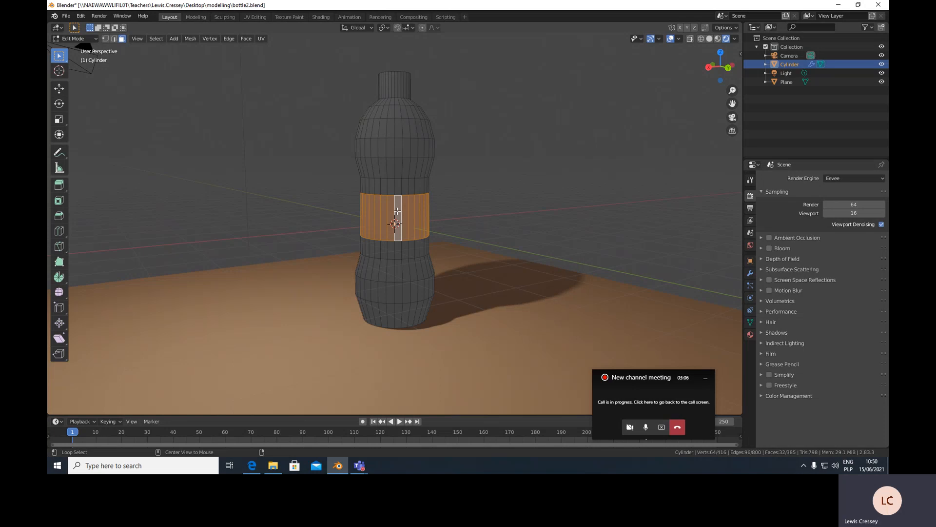
alt+shift+click(398, 186)
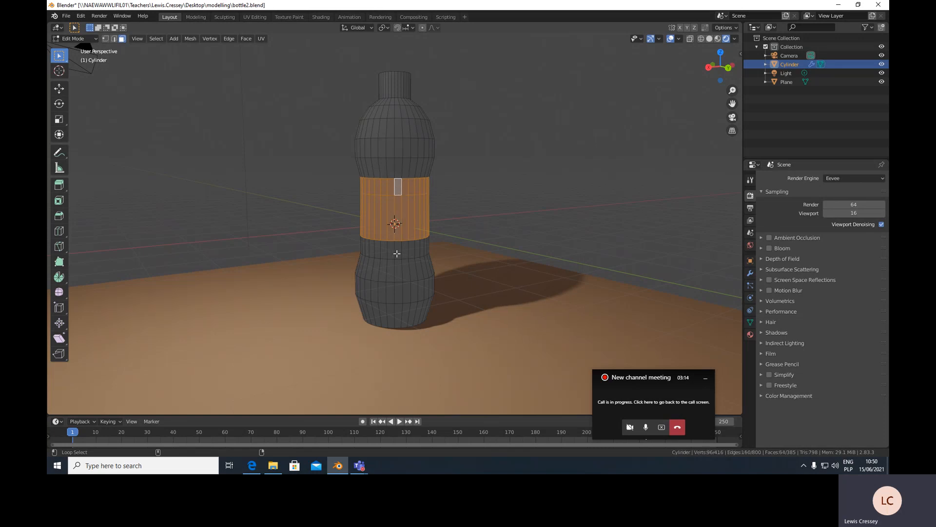
alt+shift+click(397, 254)
middle_drag(493, 212, 467, 218)
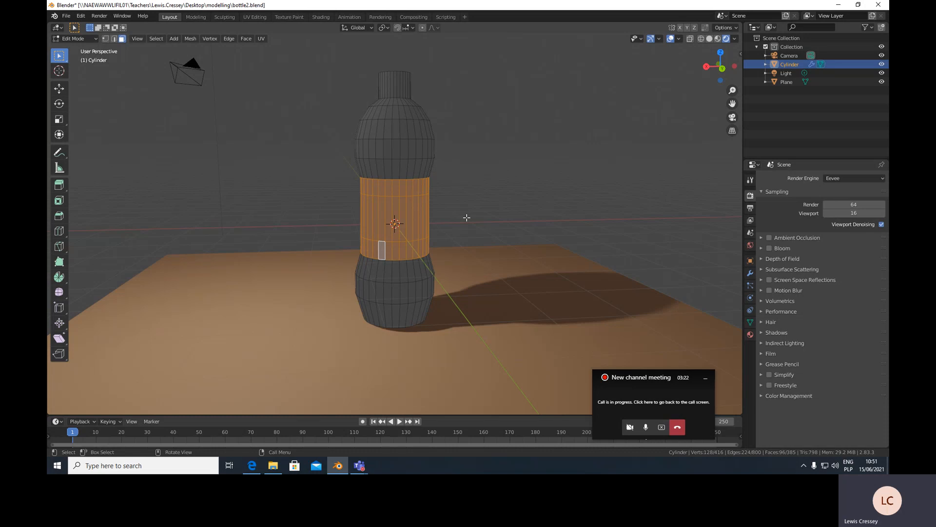
- Load water.jpg from the Desktop folder as the image in the UV Editing workspace
click(251, 17)
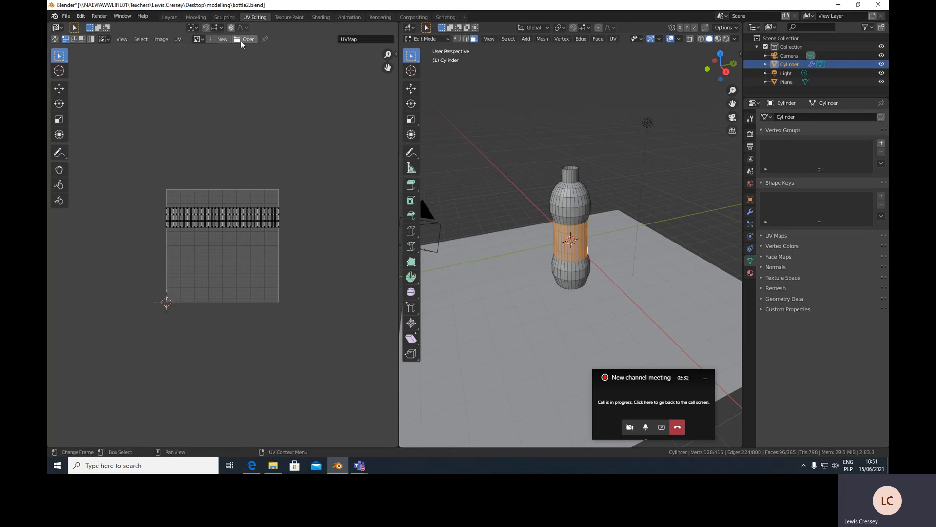
click(241, 39)
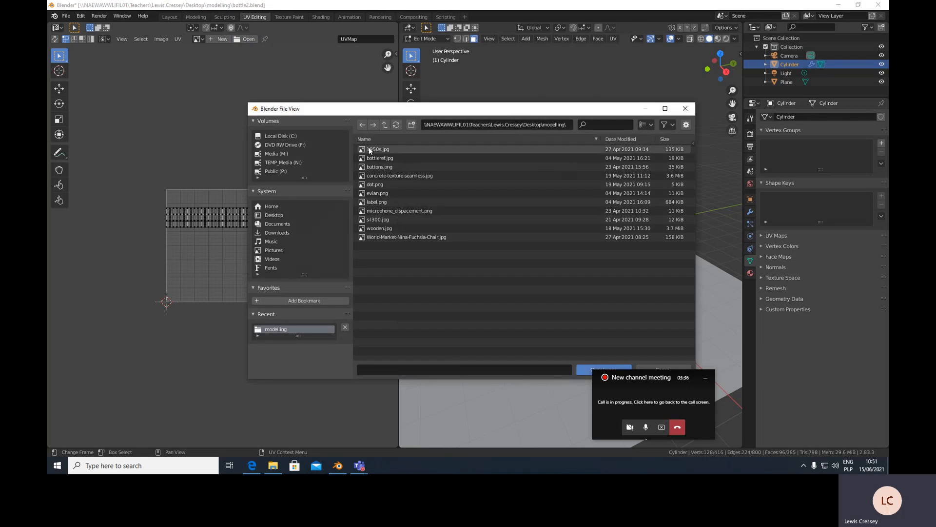
click(272, 215)
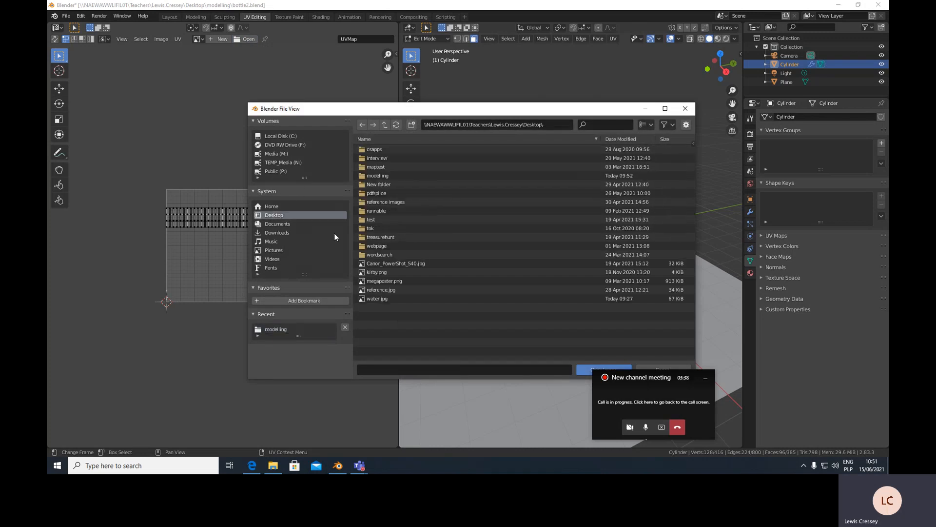
double_click(377, 299)
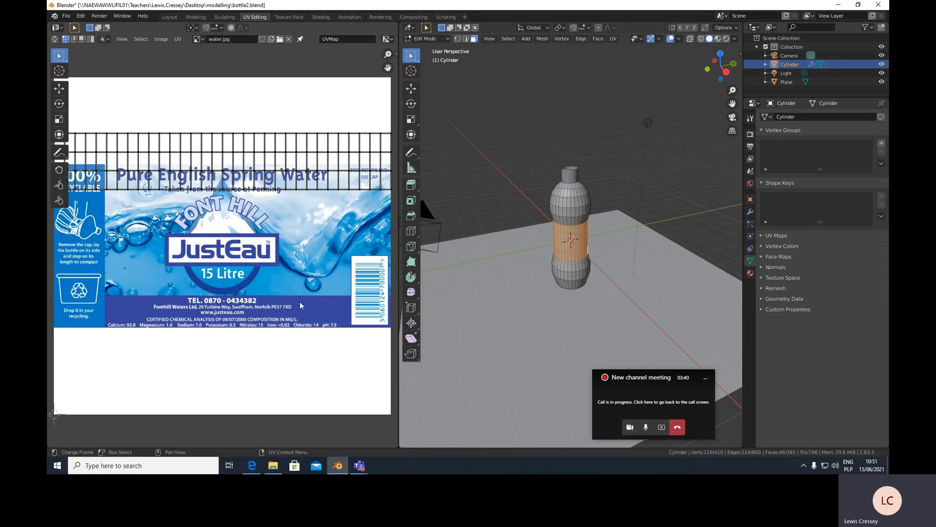
scroll(285, 305, up, 1)
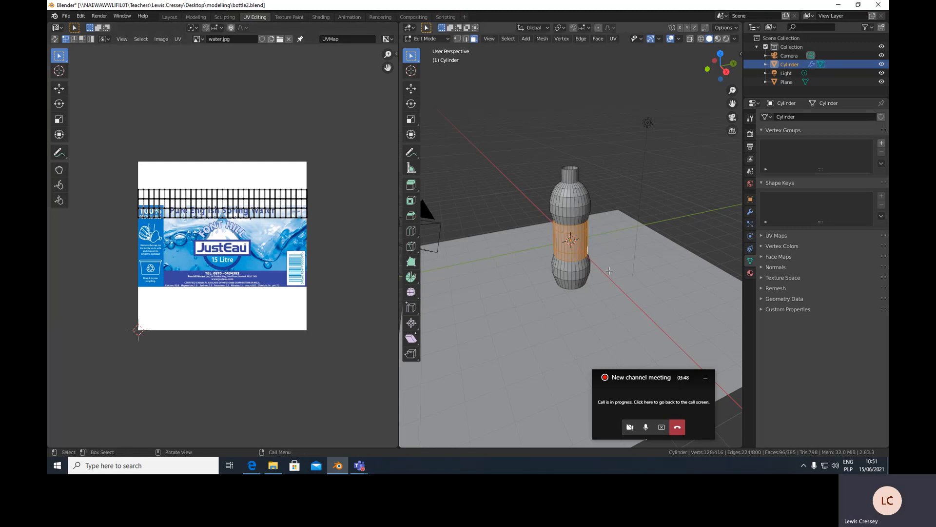
- Display the 3D view in rendered shading and unwrap the selected faces of the bottle's middle section
click(727, 42)
mouse_move(660, 221)
middle_down()
mouse_move(627, 198)
mouse_move(578, 250)
middle_up()
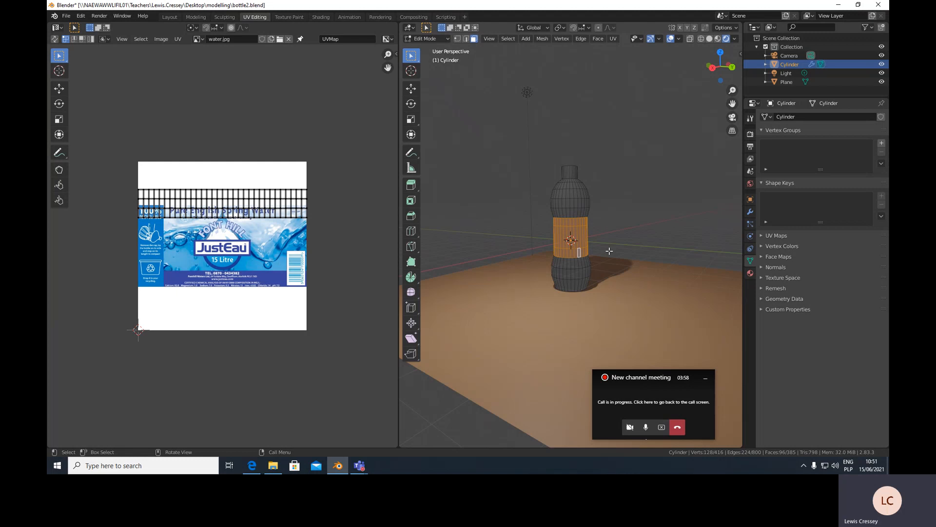
key(u)
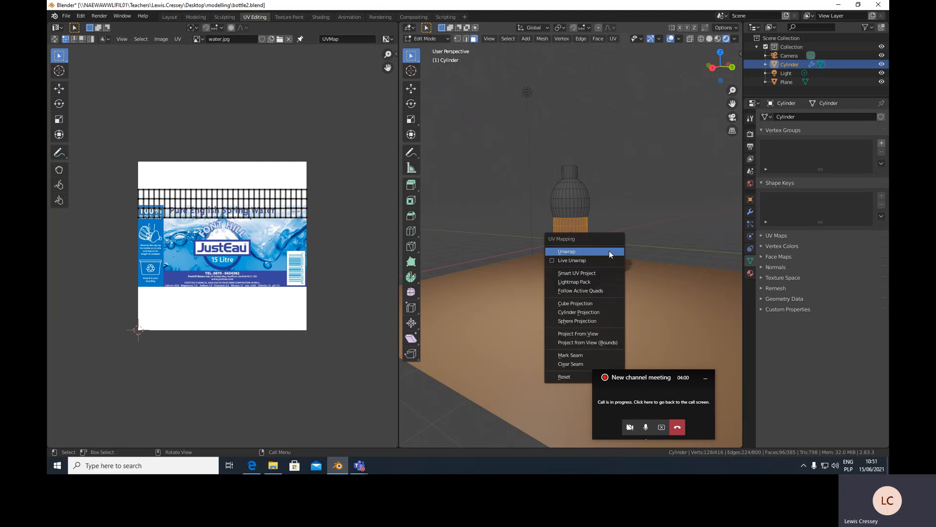
click(575, 252)
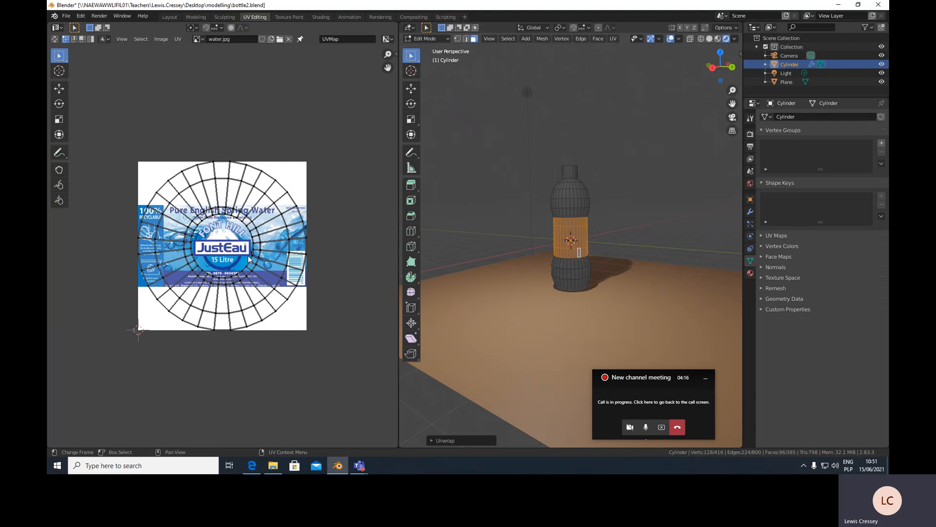
- Mark a seam along three connected vertical edges running the full height of the bottle's middle section
mouse_move(511, 225)
middle_down()
mouse_move(535, 225)
mouse_move(526, 226)
middle_up()
click(466, 38)
click(569, 223)
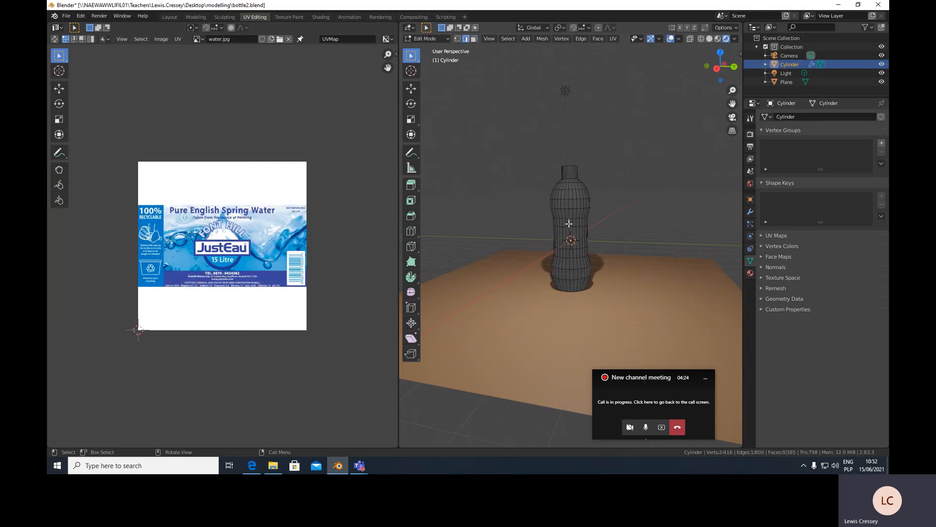
shift+click(569, 236)
click(580, 41)
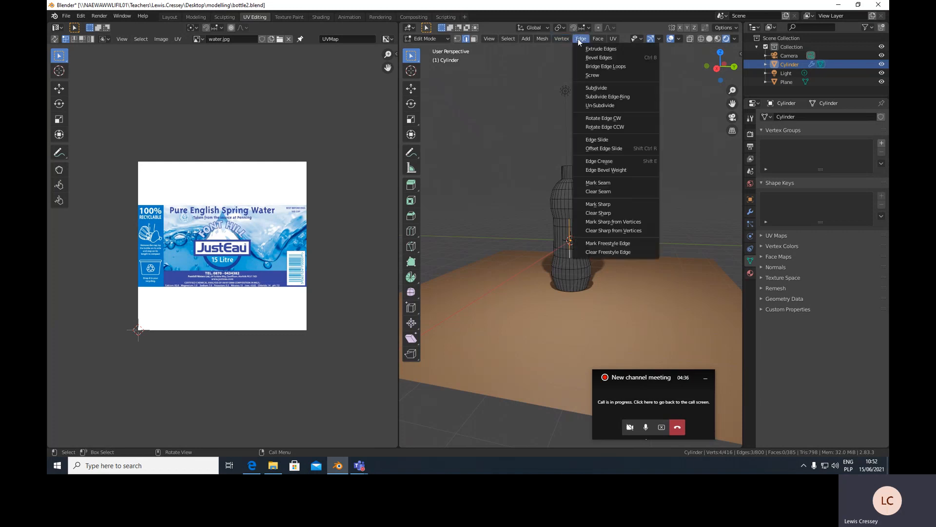
click(597, 183)
middle_drag(609, 250, 578, 234)
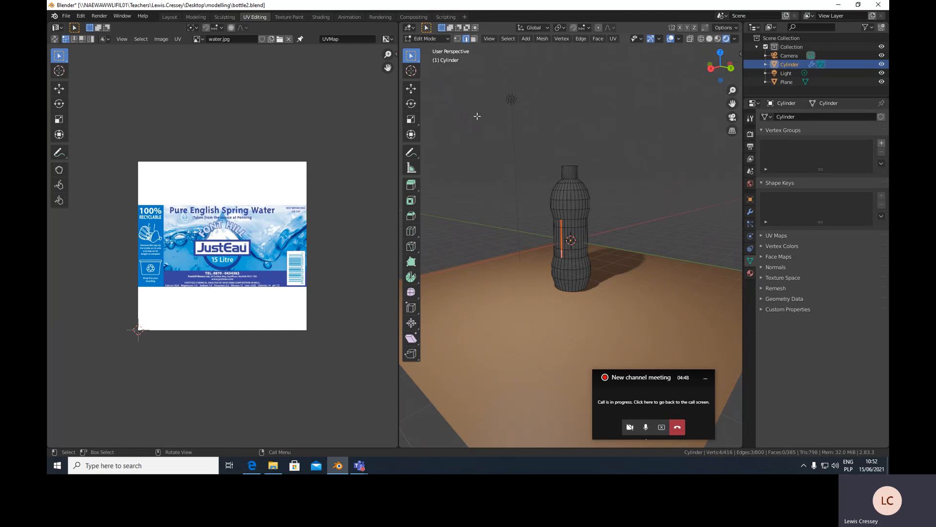
- Select the three face loops around the bottle's middle section in face mode and unwrap them along the seam
click(473, 38)
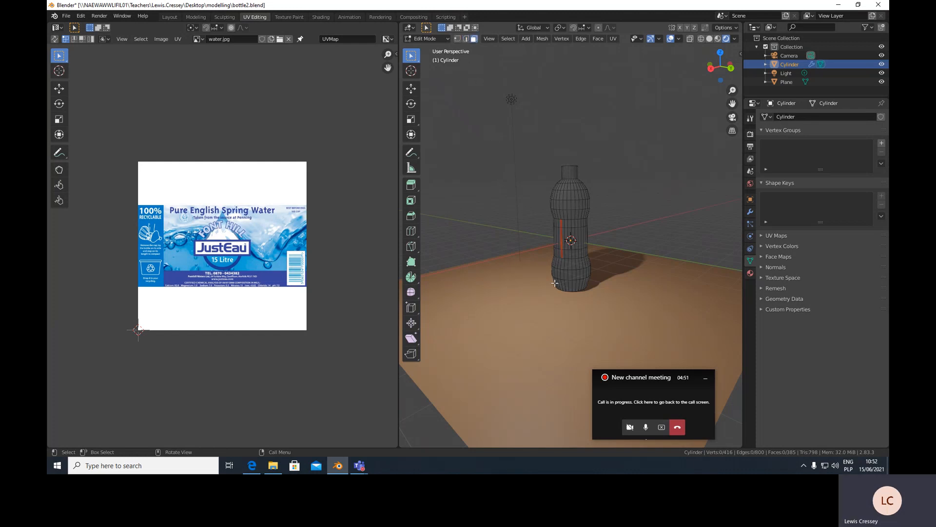
alt+click(578, 224)
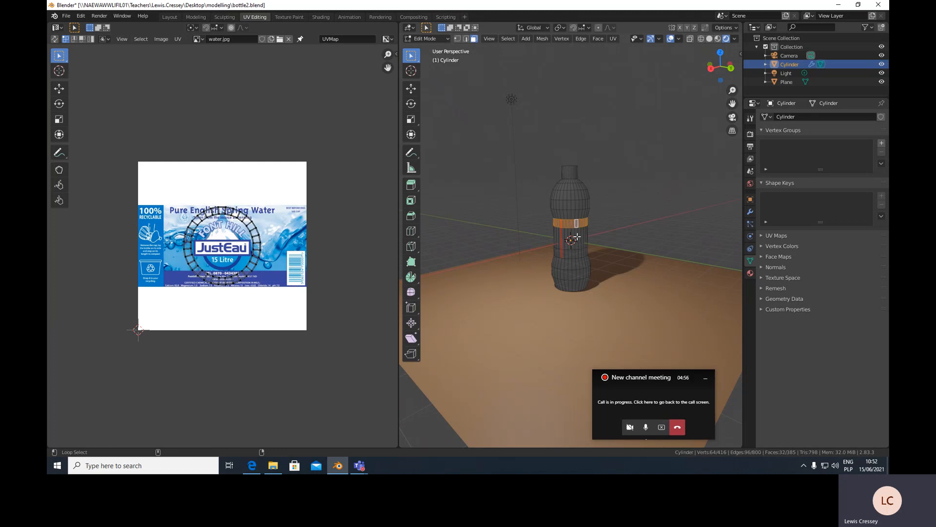
alt+shift+click(577, 238)
alt+shift+click(576, 255)
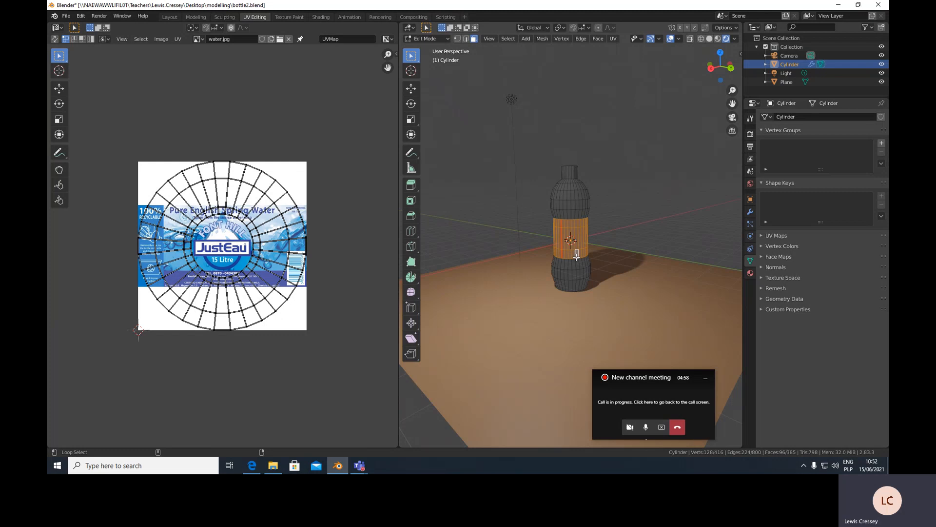
key(u)
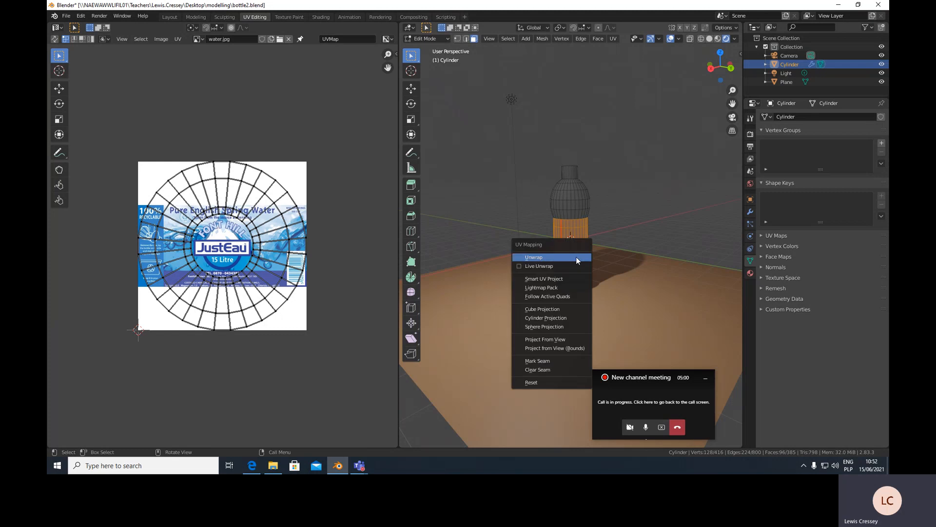
click(576, 258)
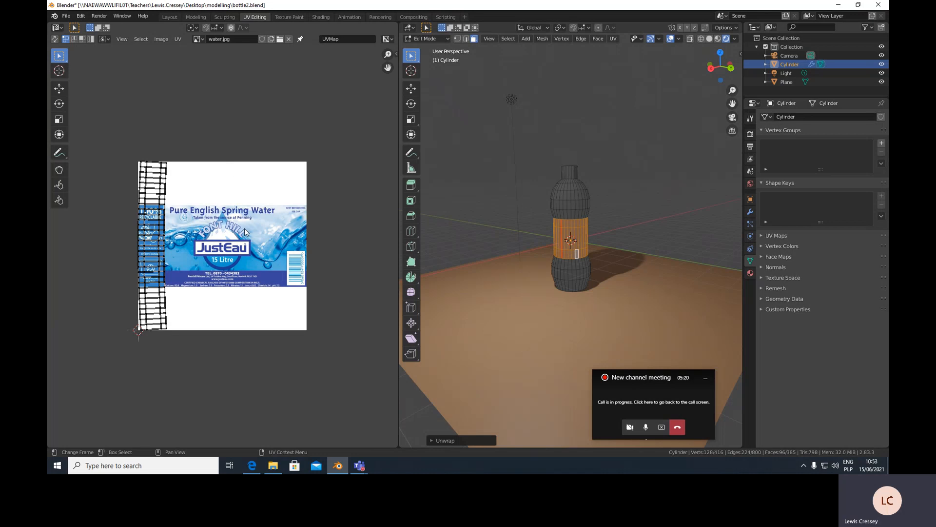
- Rotate the whole UV strip 90 degrees and move it horizontally to span the width of the water.jpg label
key(a)
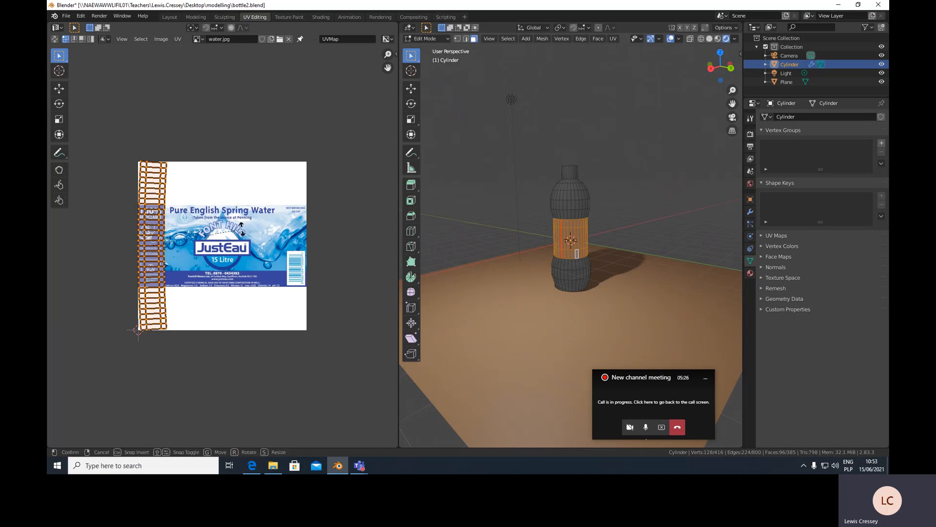
key(r)
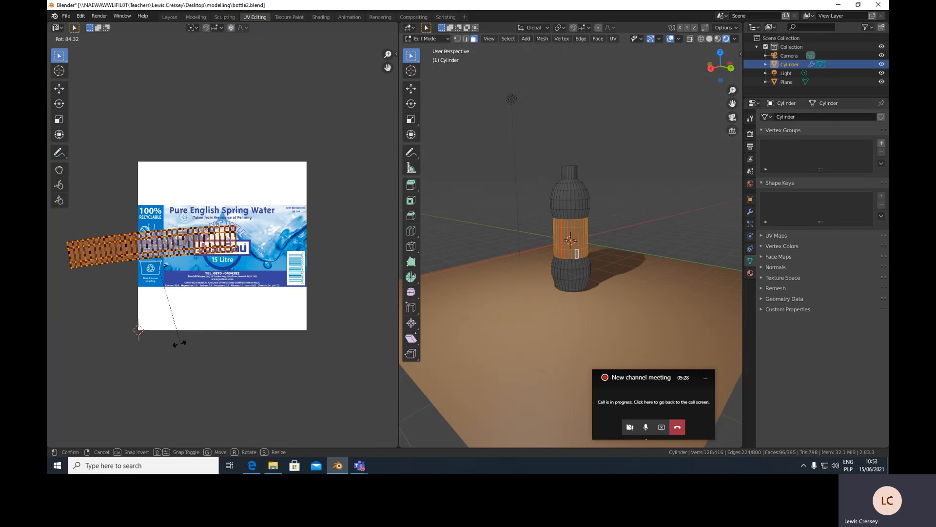
text(90)
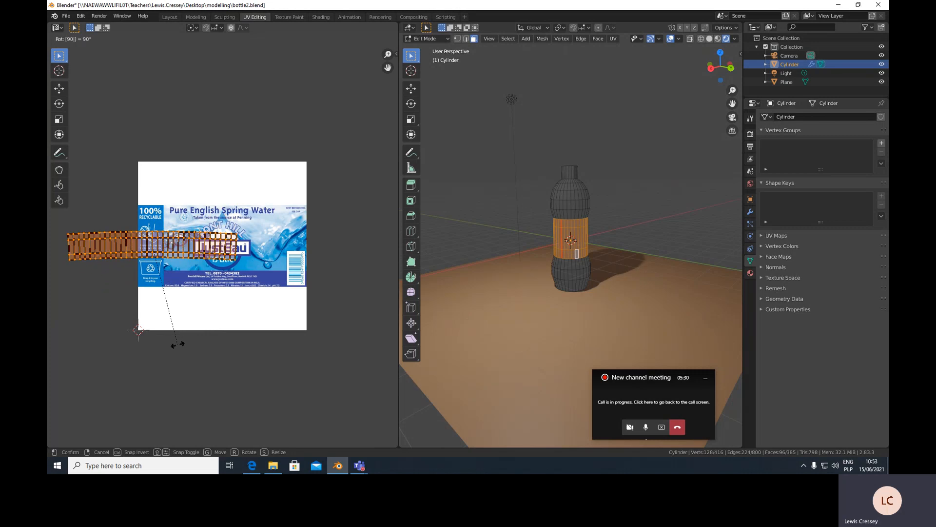
key(Return)
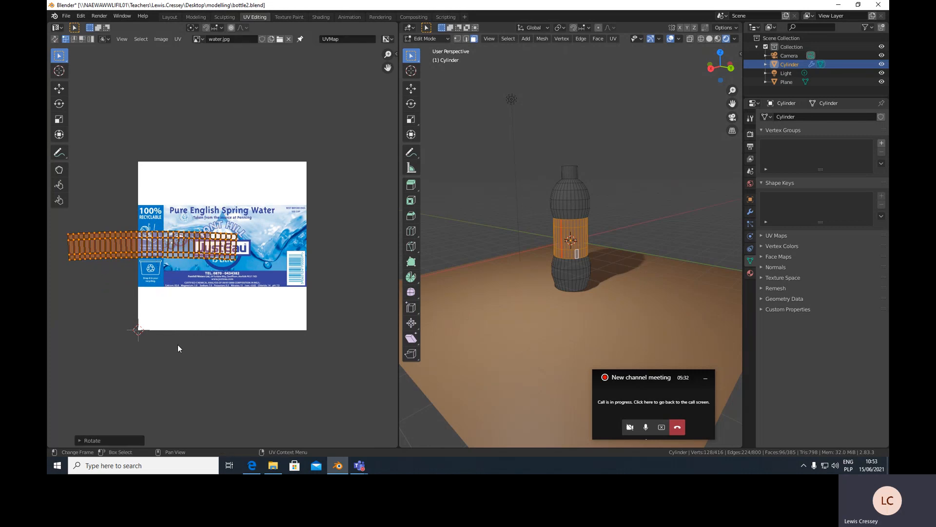
key(g)
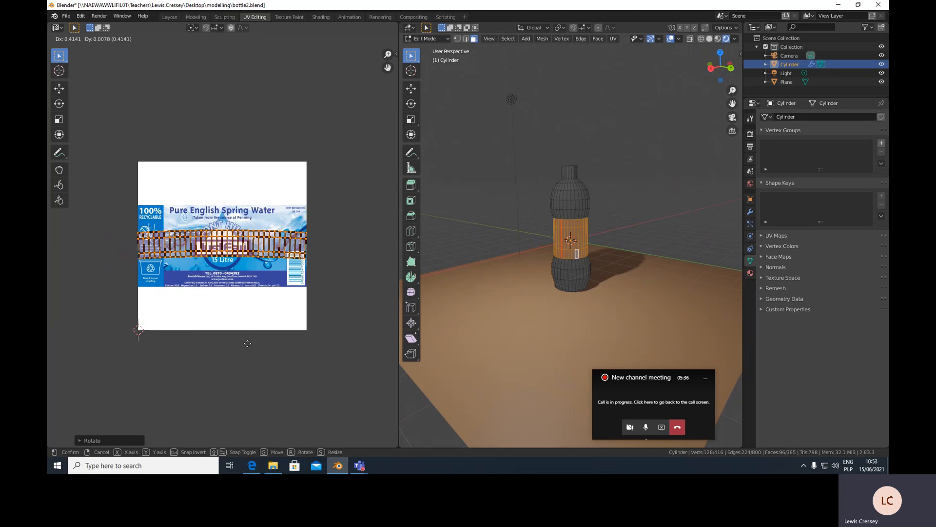
click(247, 347)
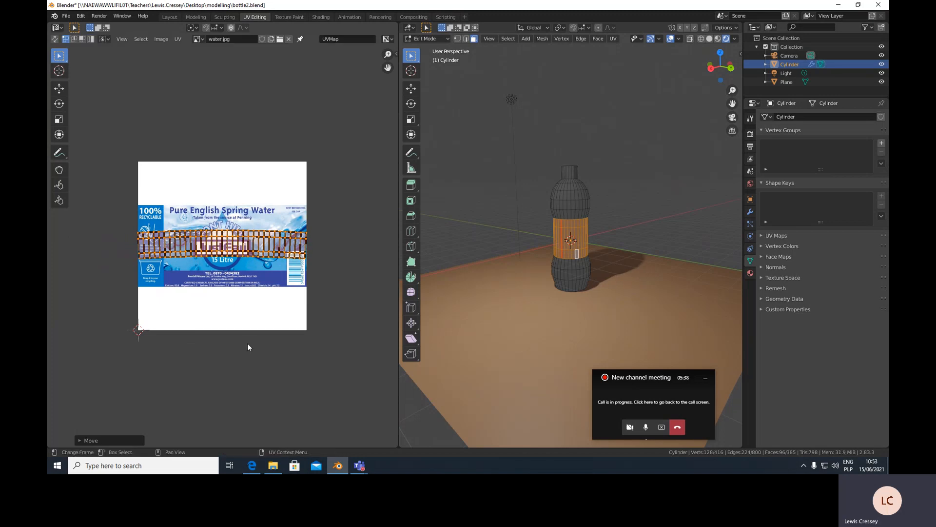
- Scale the UV strip along Y and reposition it until it covers the full height of the label artwork
key(s)
key(y)
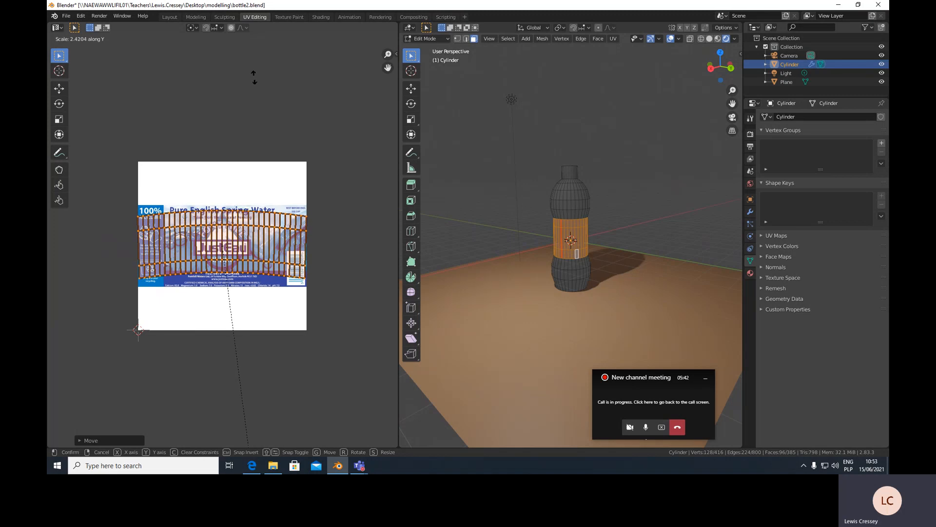
click(256, 96)
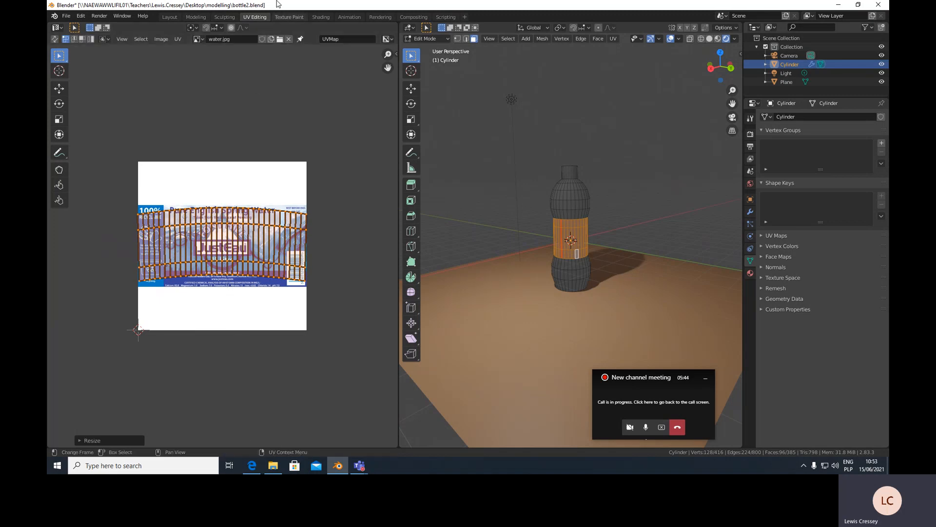
key(g)
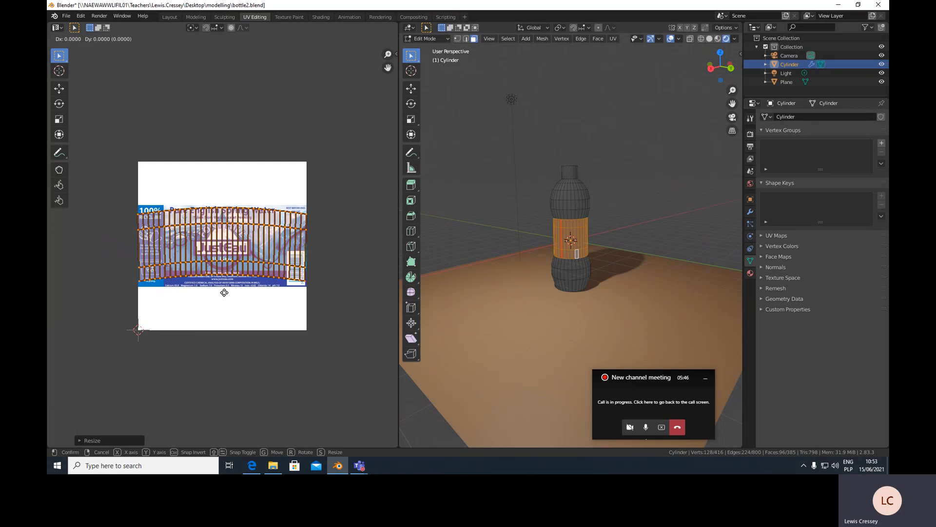
click(224, 292)
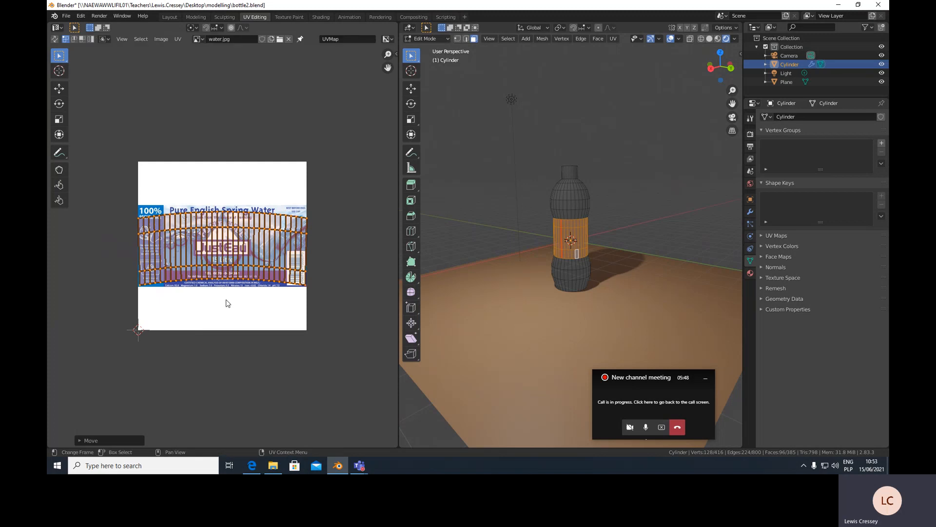
key(s)
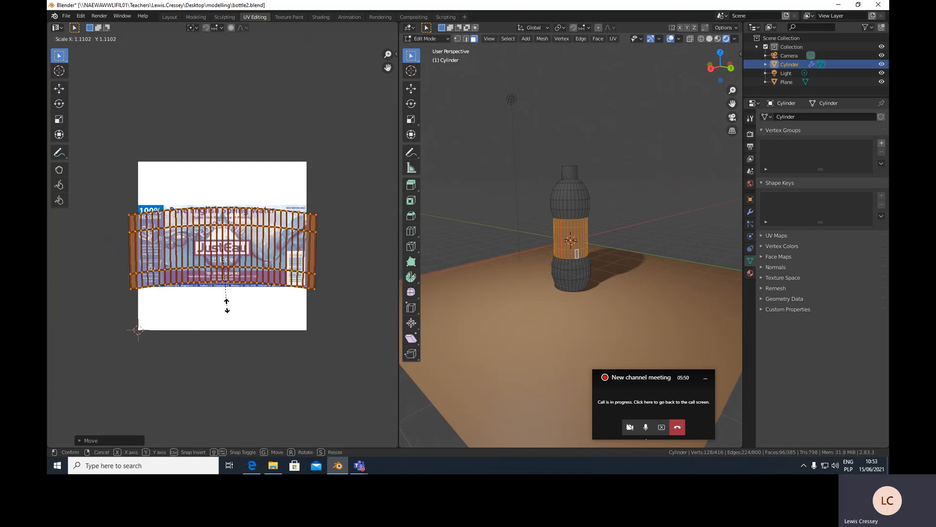
key(y)
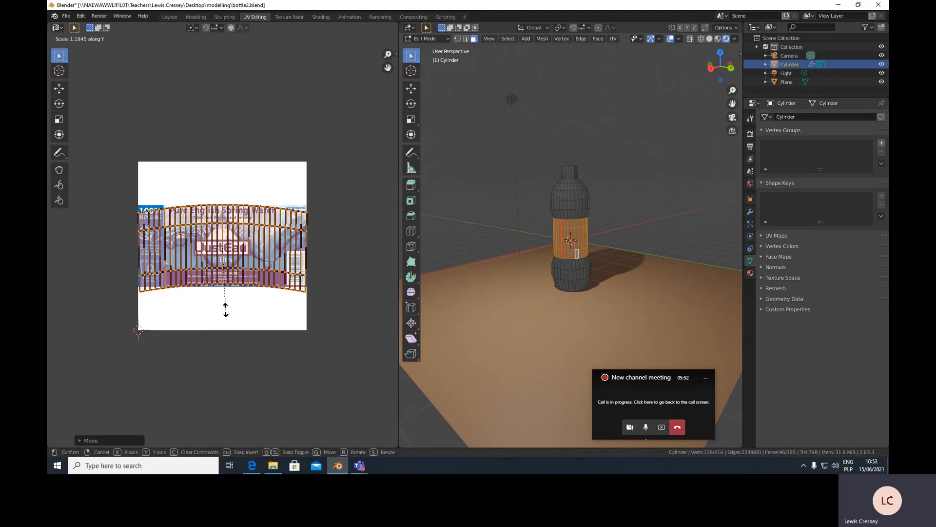
click(225, 310)
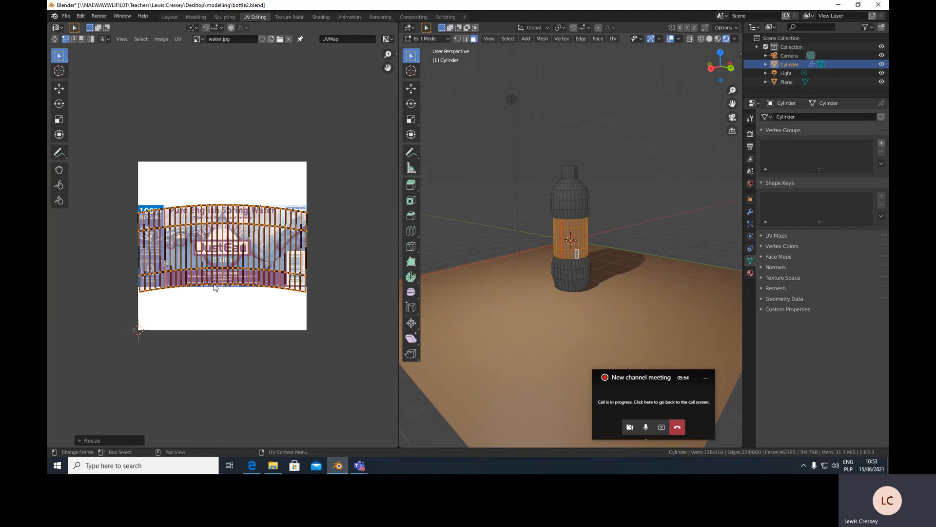
key(g)
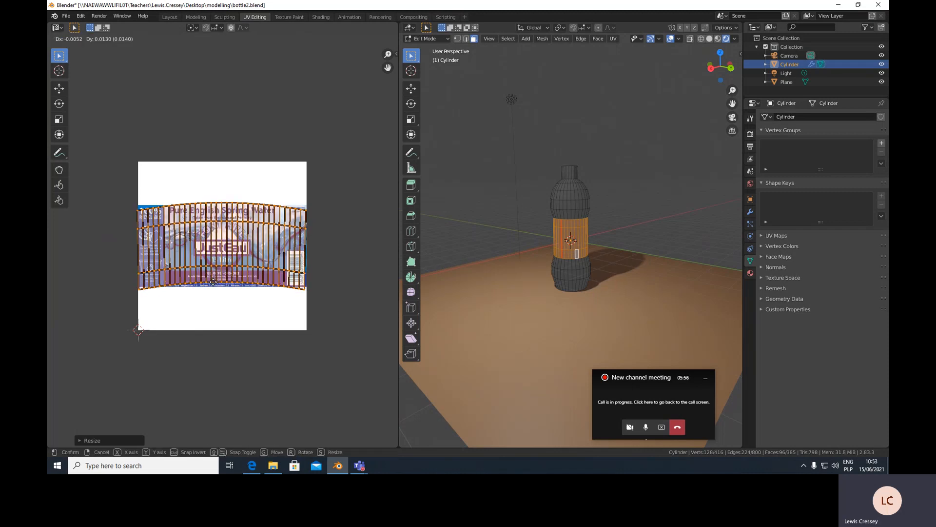
click(213, 282)
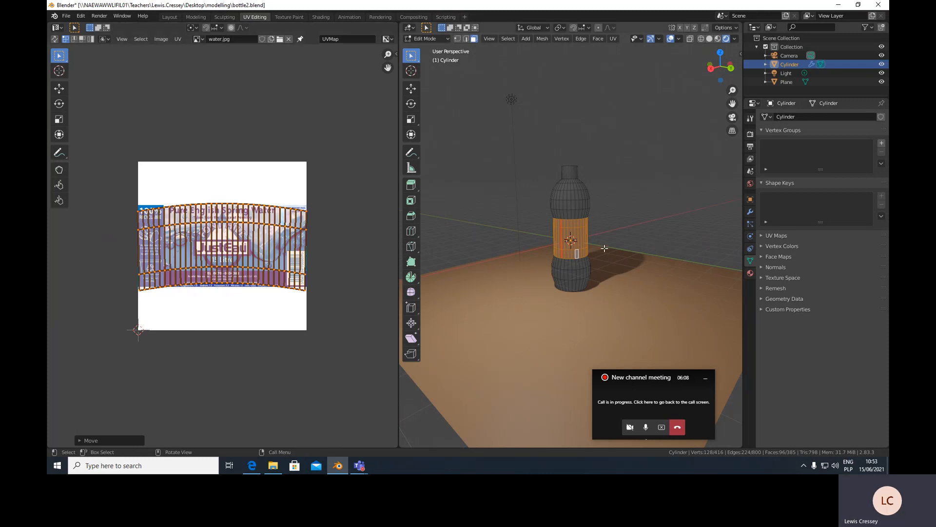
- Add a second material slot to the bottle with a new material named label
click(751, 274)
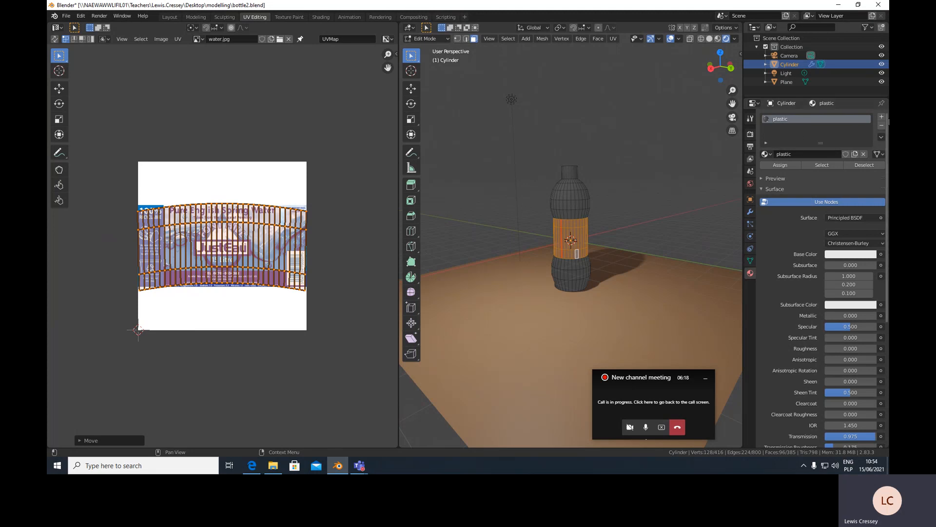
click(881, 118)
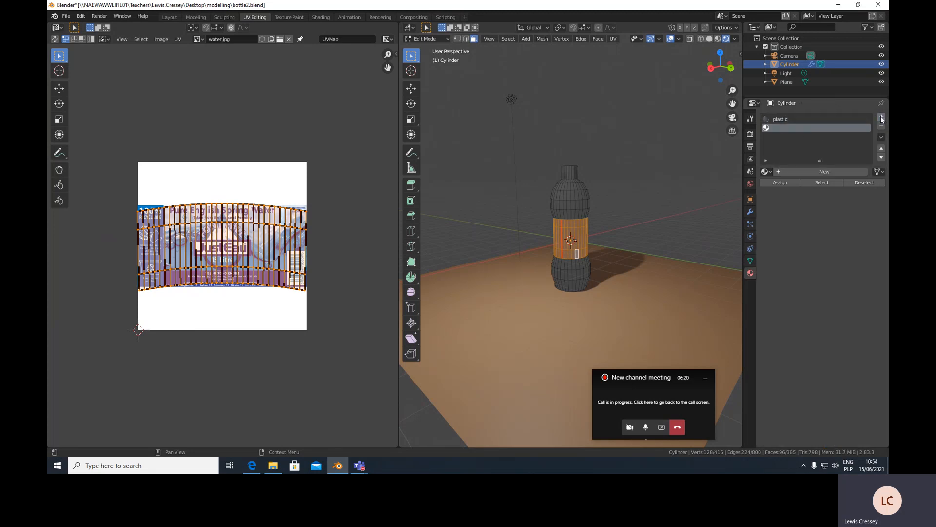
click(804, 173)
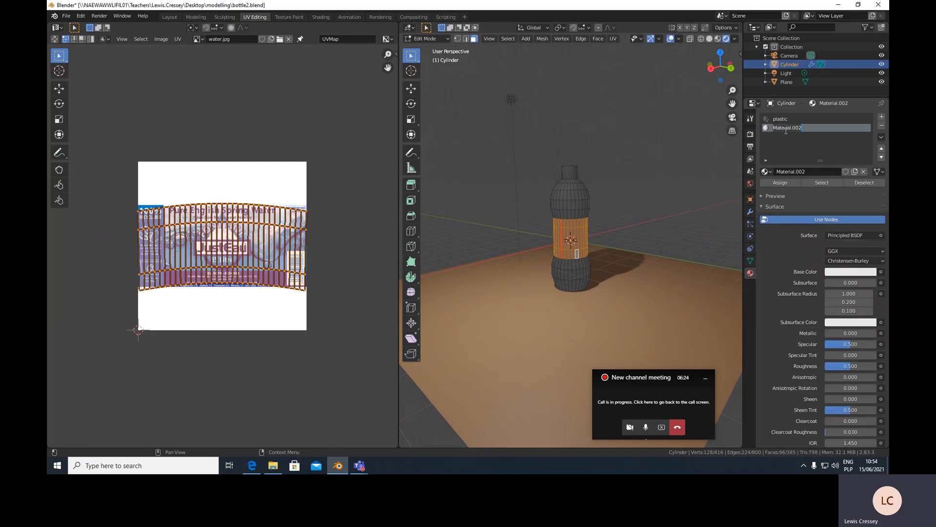
text(label)
key(Return)
- Set the label material's Base Color to an Image Texture using water.jpg
click(881, 273)
drag(643, 378, 480, 431)
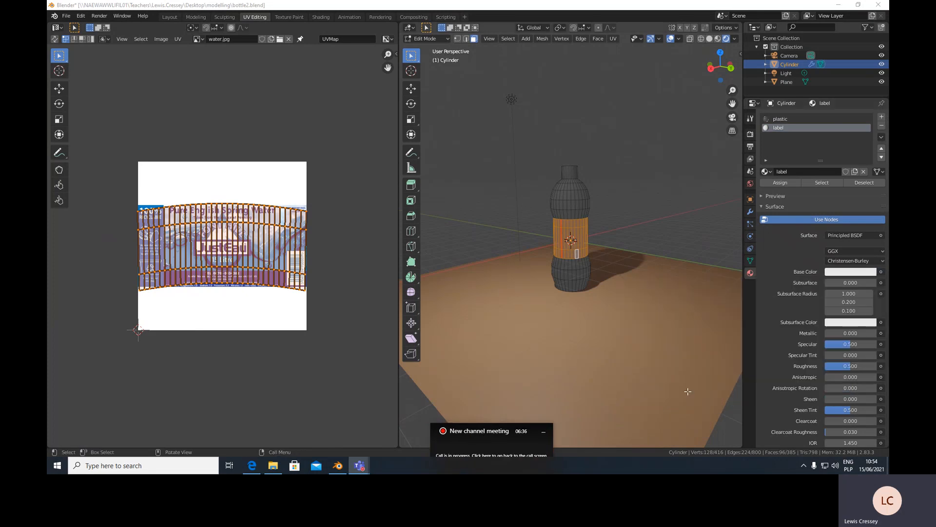
click(880, 272)
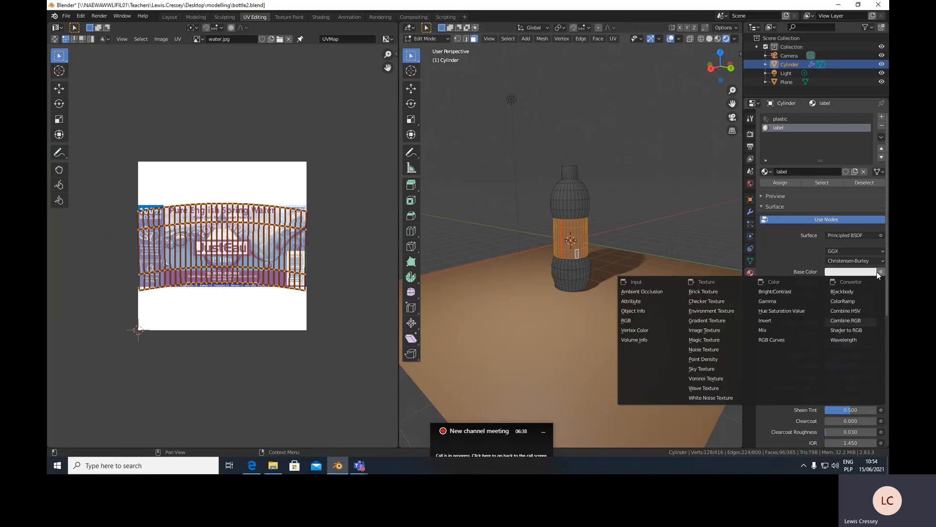
click(700, 331)
click(831, 282)
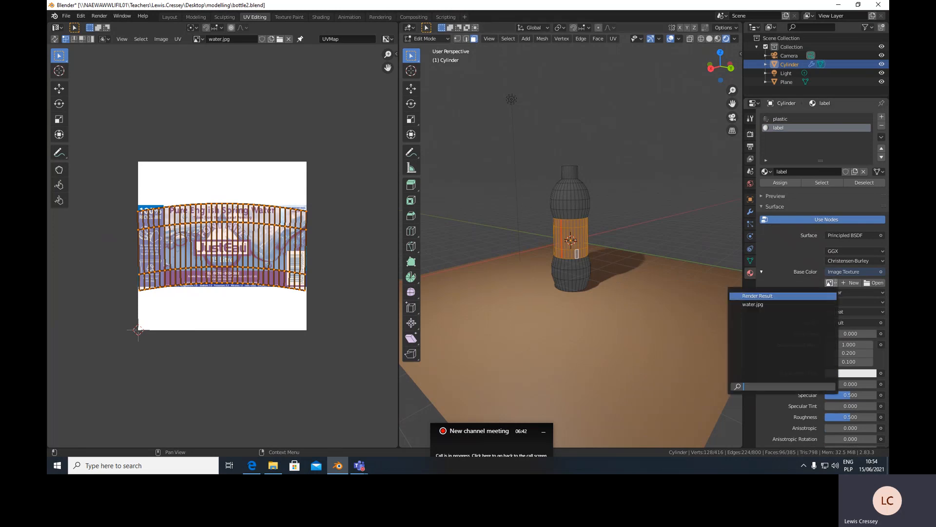
click(750, 304)
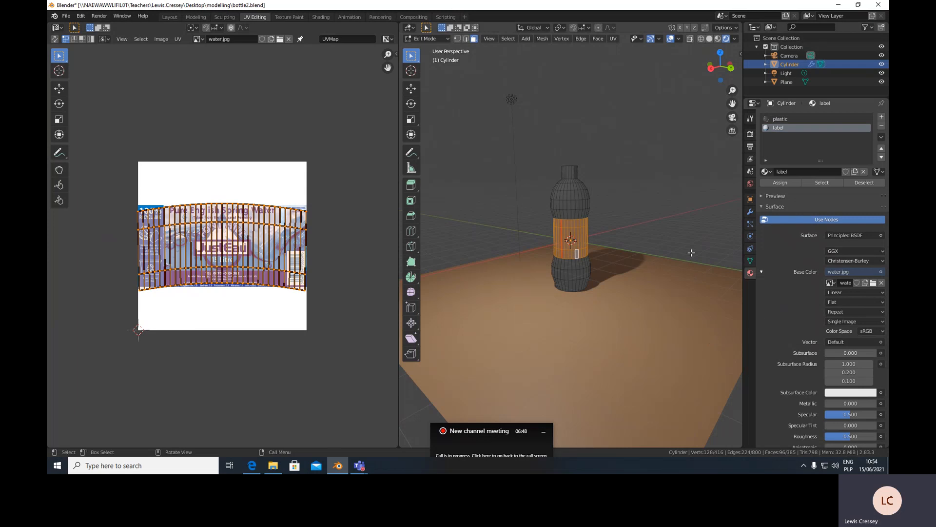
- Assign the label material to the selected faces of the bottle's middle section
middle_drag(692, 252, 600, 239)
click(780, 183)
middle_drag(656, 247, 586, 249)
- Rotate the UV strip 180 degrees to turn the label upright, and inspect it around the bottle
scroll(585, 249, up, 6)
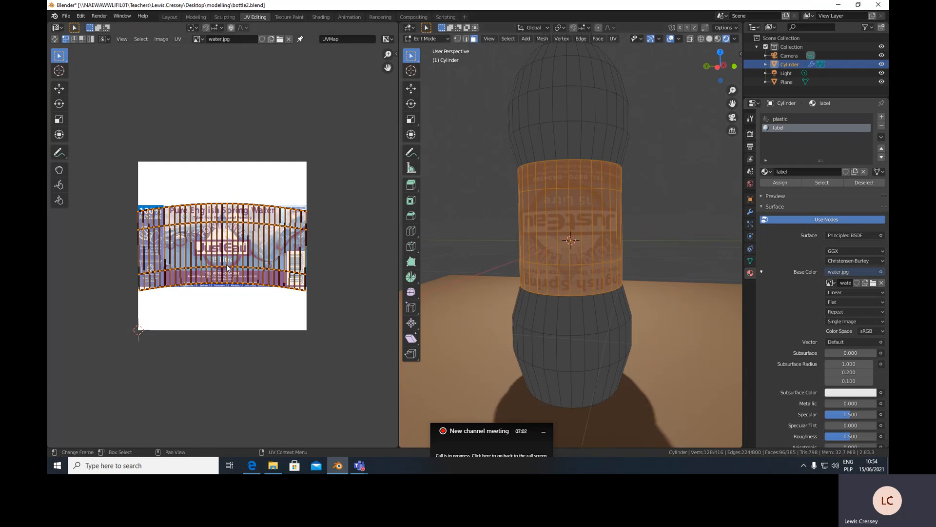
text(r180)
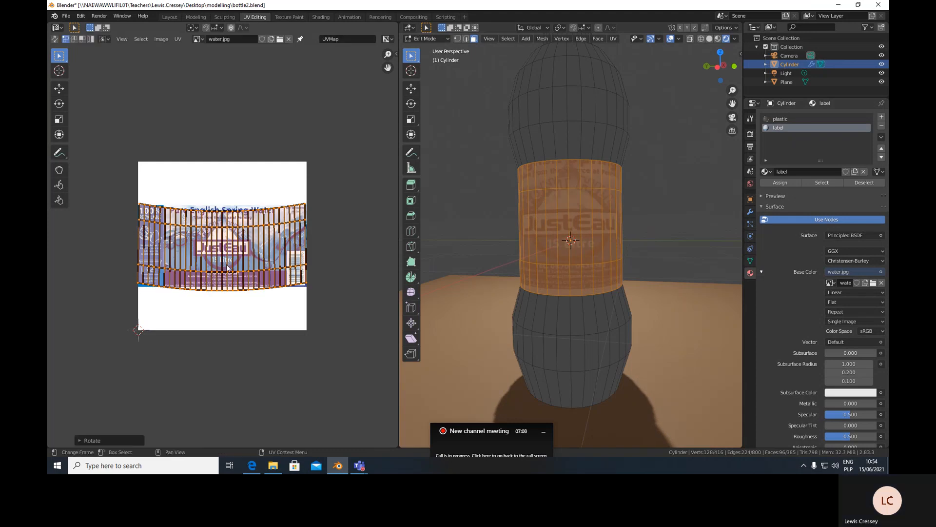
middle_drag(672, 250, 624, 178)
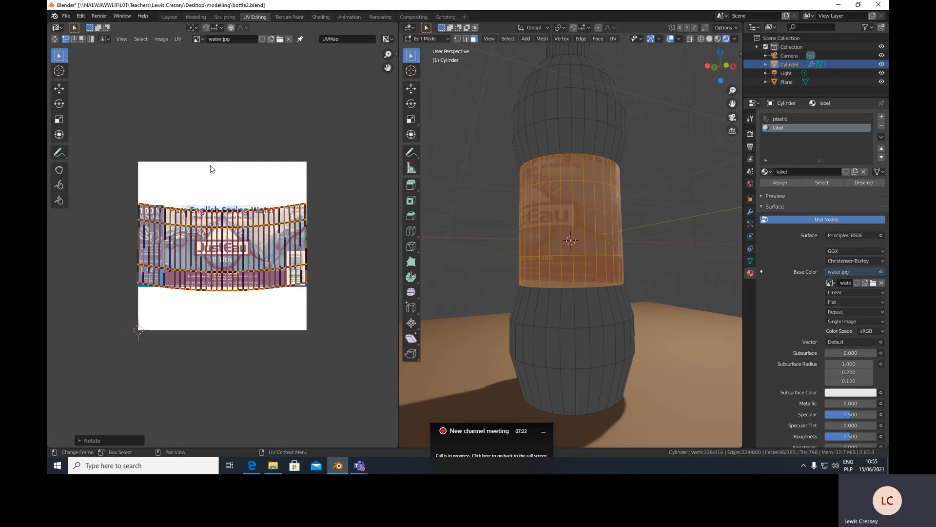
- Clear the UV selection and switch both the 3D viewport and the UV editor to edge selection
click(226, 139)
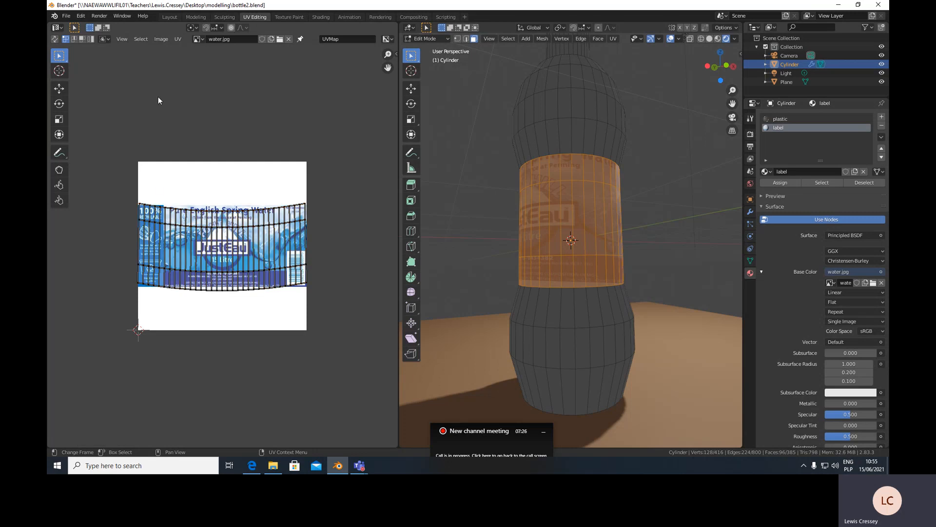
click(466, 39)
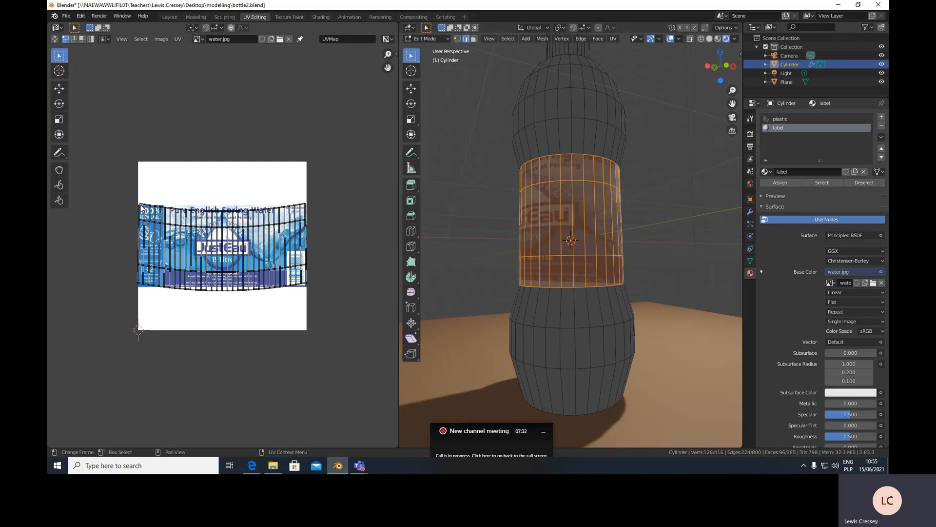
click(74, 39)
alt+click(147, 207)
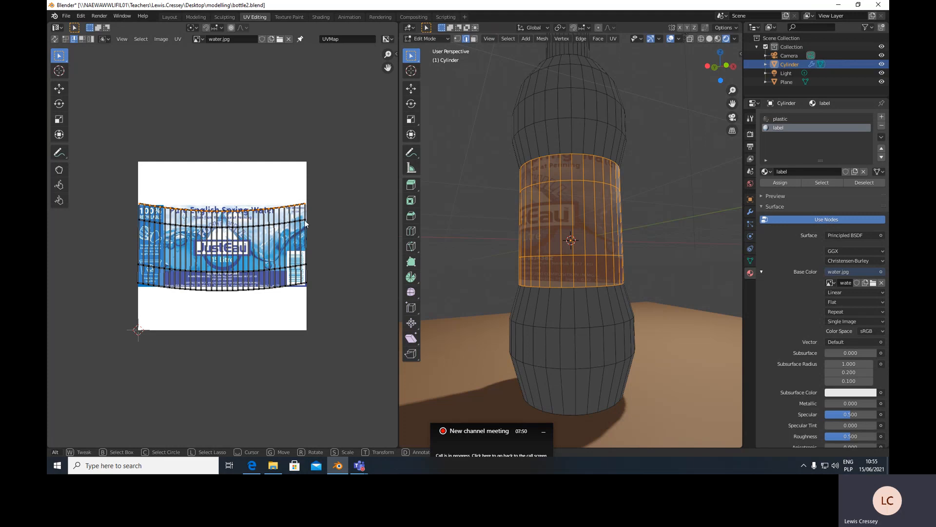
key(s)
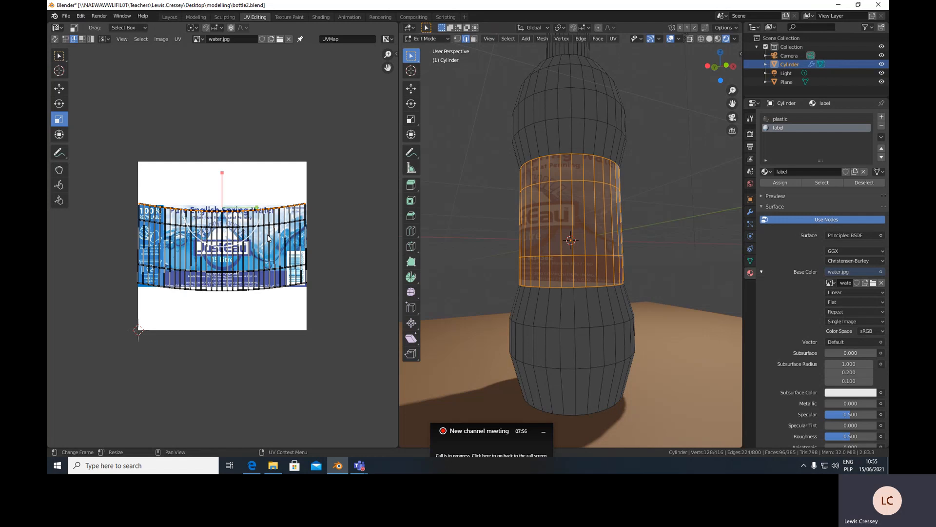
click(224, 126)
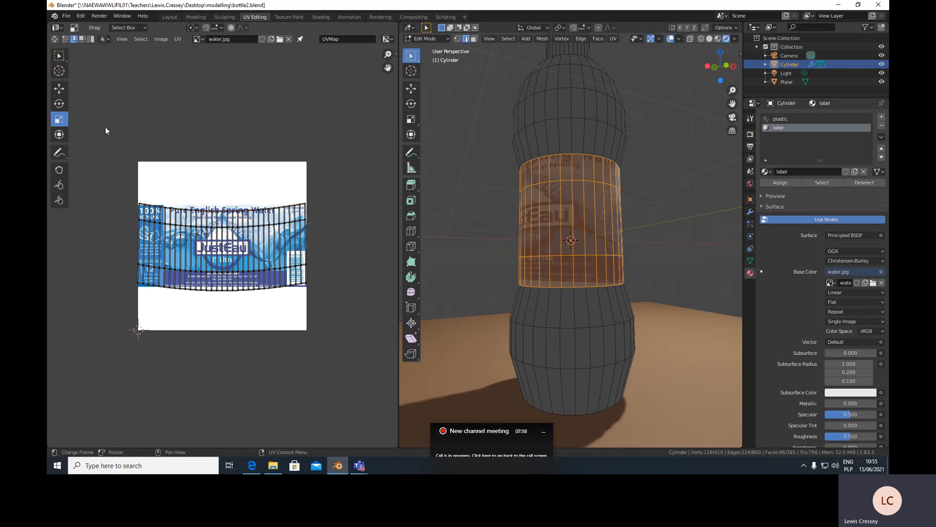
click(59, 57)
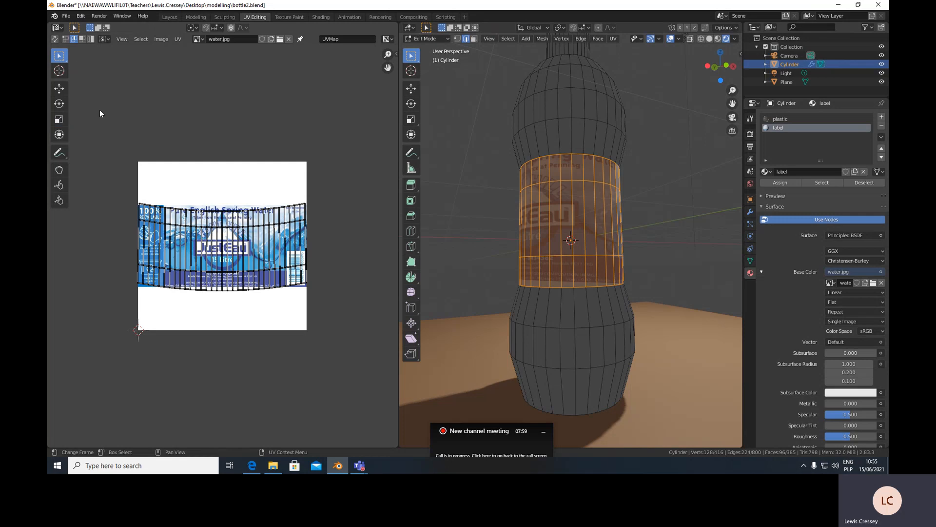
- Flatten the top edge loop of the label's UV strip by scaling it to 0 along Y
alt+click(156, 207)
key(s)
text(y)
text(0)
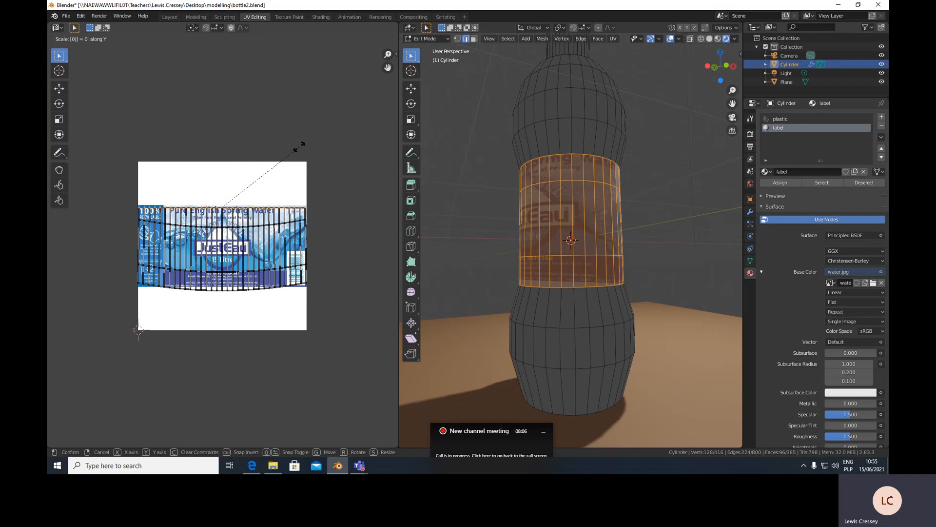
key(Return)
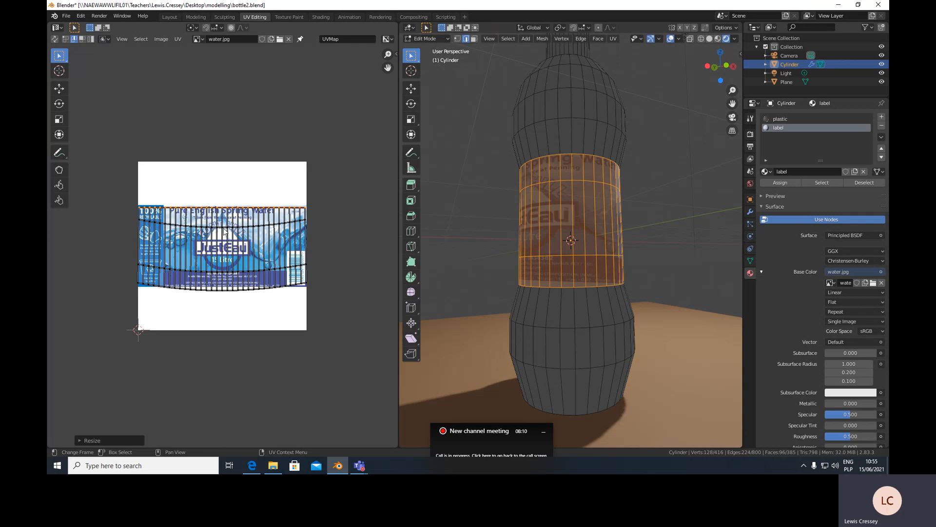
- Flatten the second edge loop from the top of the UV strip by scaling it to 0 along Y
key(alt)
alt+click(225, 228)
key(s)
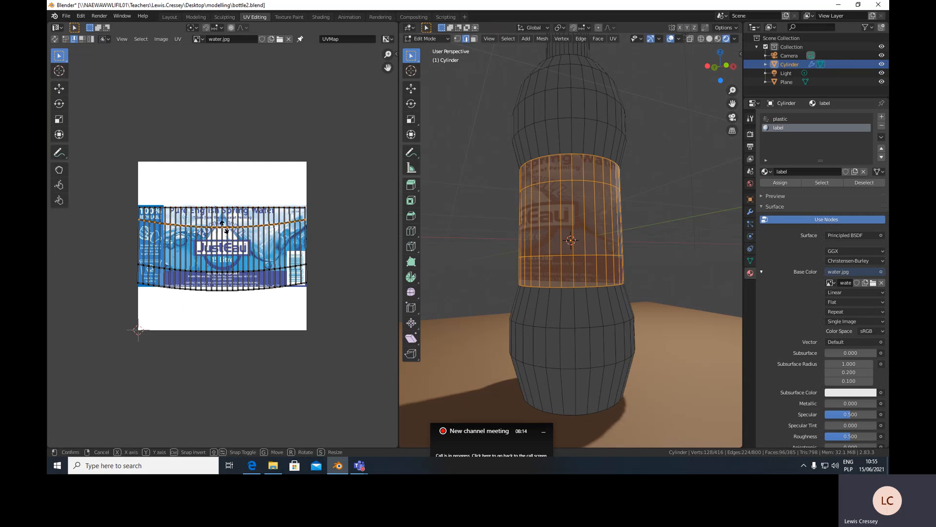
key(y)
key(0)
key(Return)
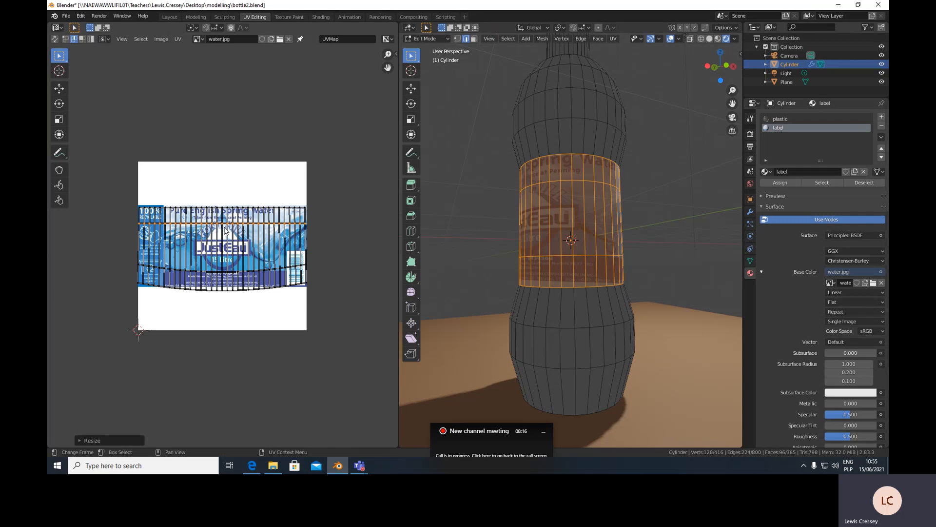
- Flatten the third edge loop of the UV strip, just above the bottom one, by scaling it to 0 along Y
alt+click(225, 268)
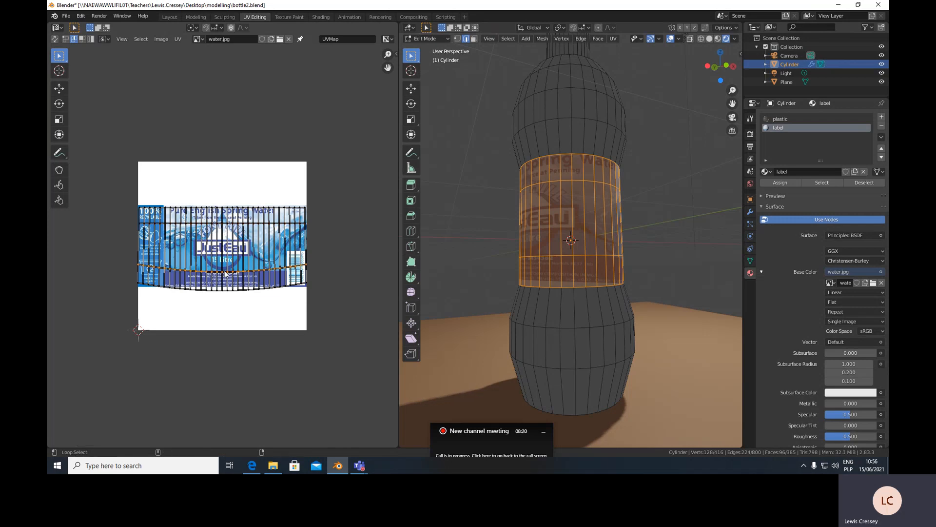
key(s)
key(y)
key(0)
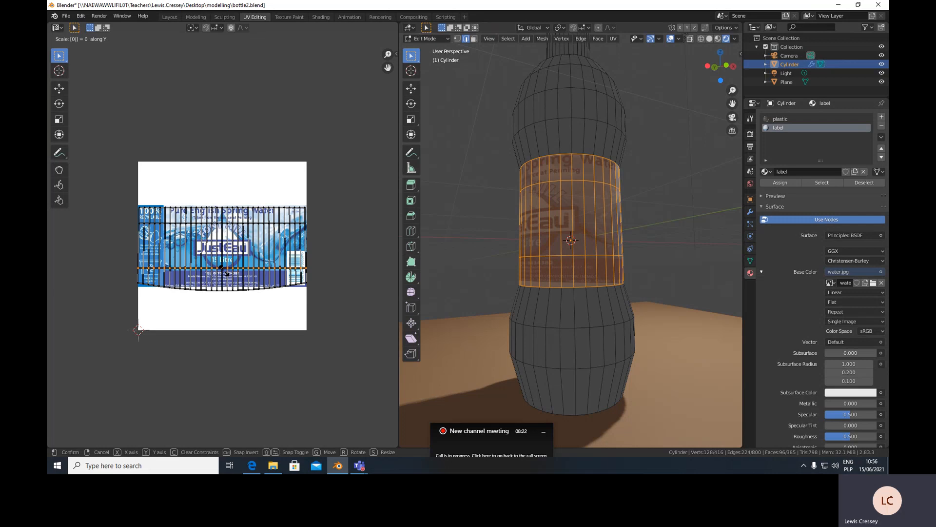
key(Return)
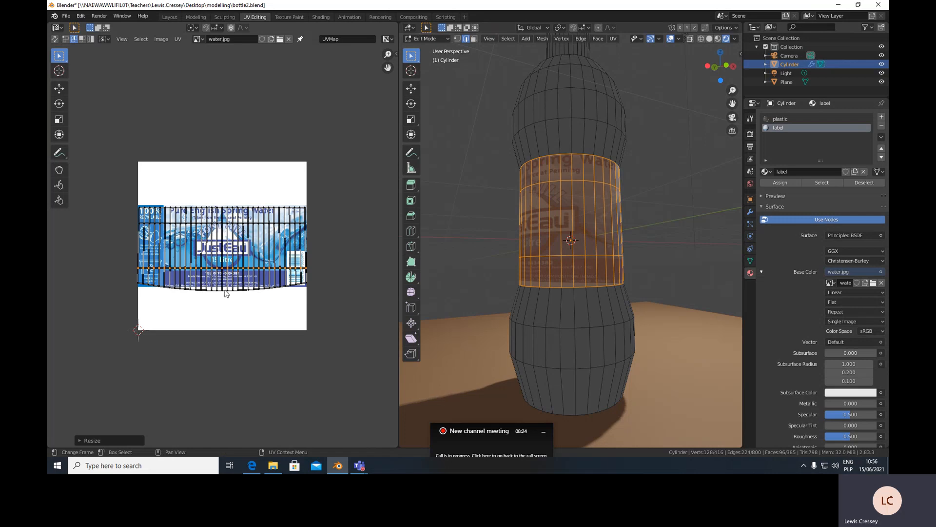
- Flatten the bottom edge loop of the UV strip by scaling it to 0 along Y
alt+click(224, 293)
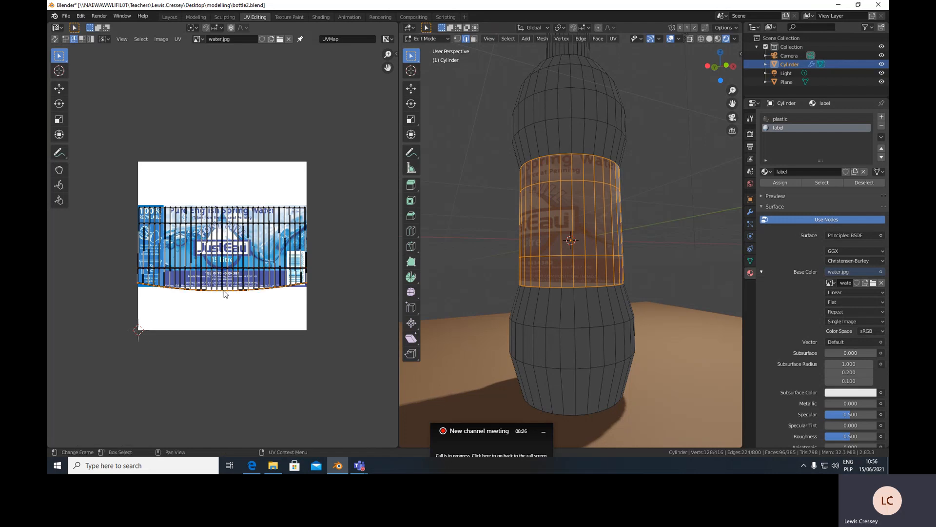
key(s)
key(y)
key(0)
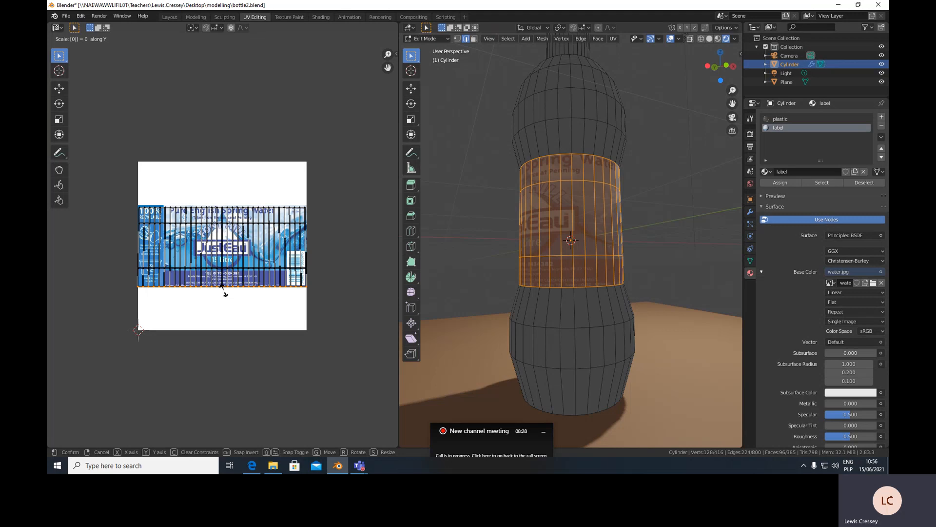
key(Return)
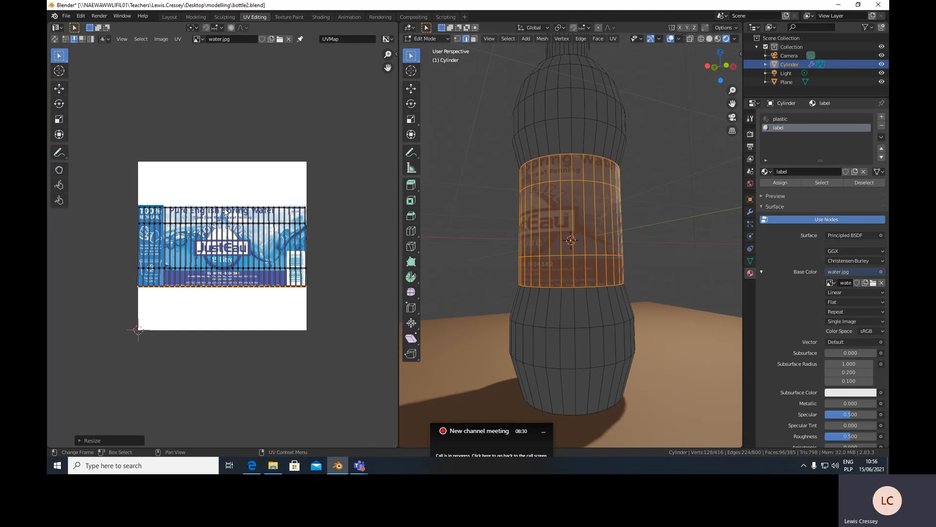
- Move the UV strip's top edge loop up along Y to the label image's upper edge, and inspect the label's seam on the bottle
key(alt)
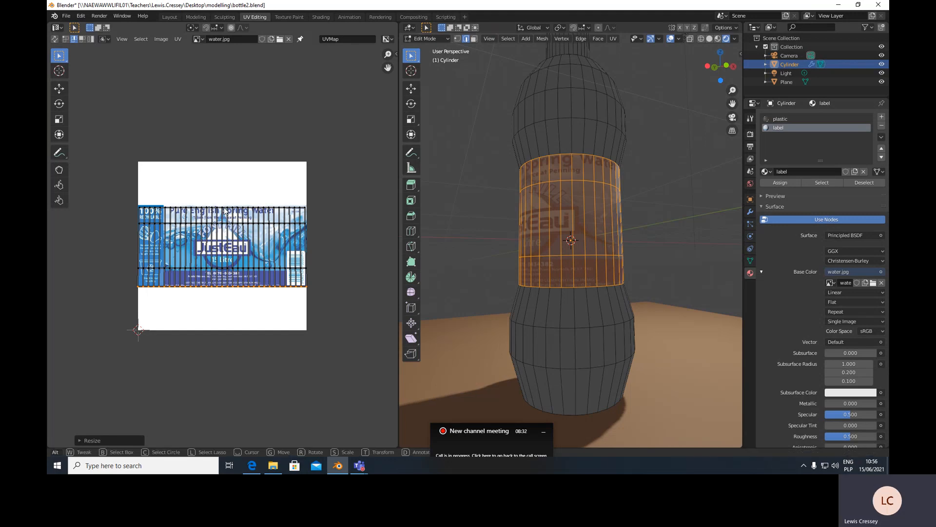
alt+click(225, 210)
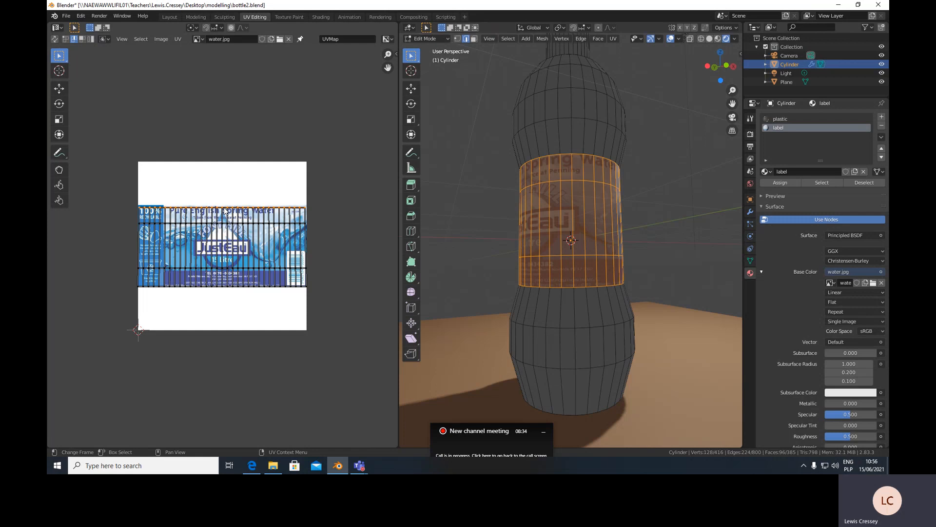
key(g)
key(y)
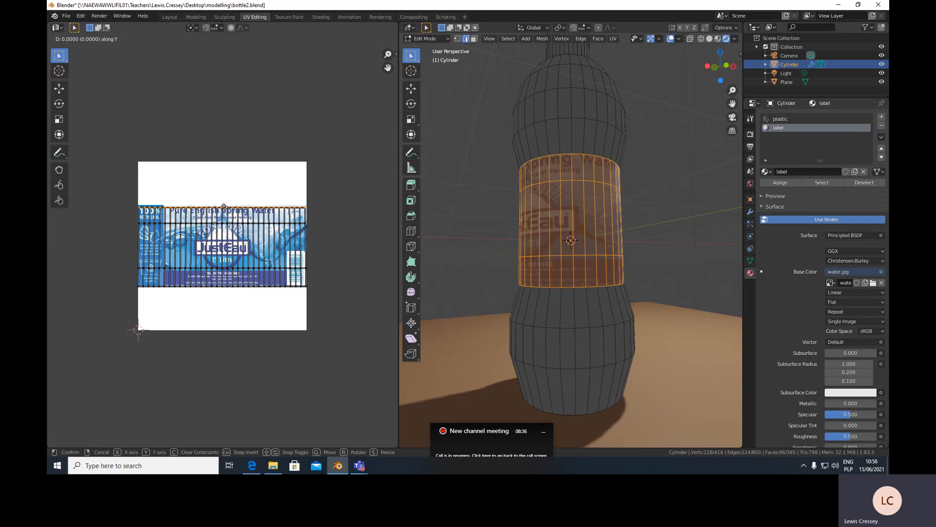
click(224, 204)
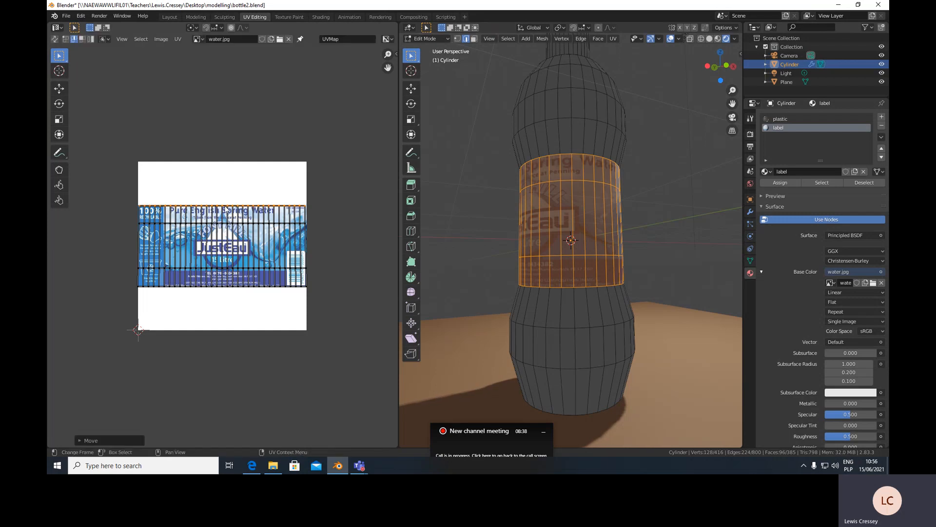
click(306, 214)
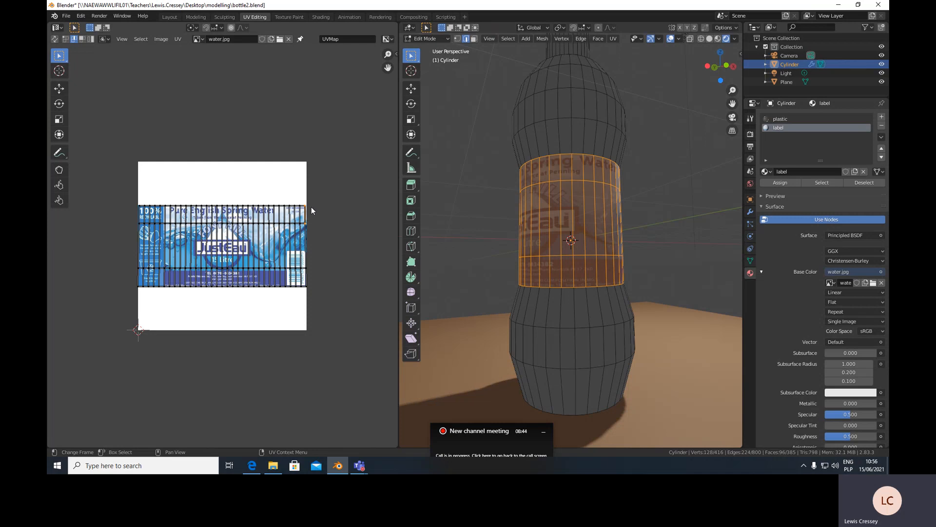
middle_drag(511, 246, 571, 268)
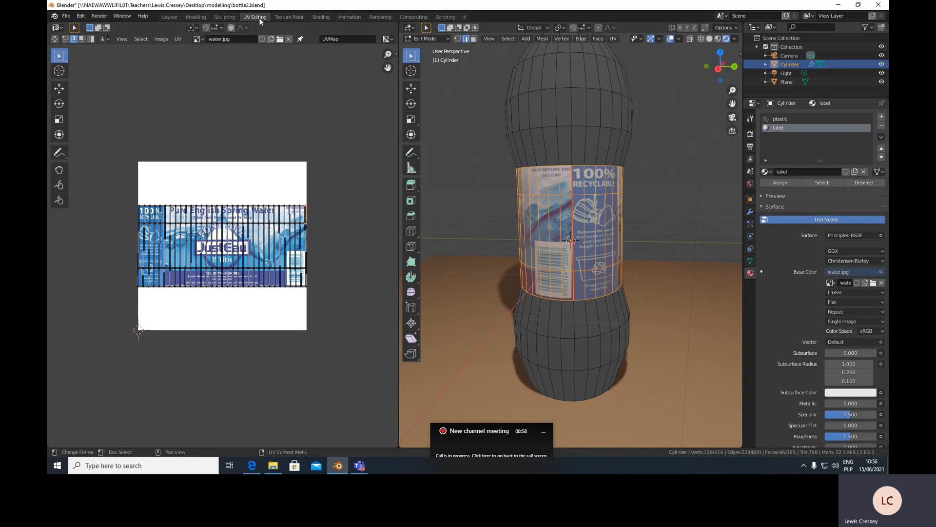
- Switch to the Layout workspace and set the render engine to Cycles to preview the labelled bottle on the table
click(168, 19)
middle_drag(441, 197, 381, 203)
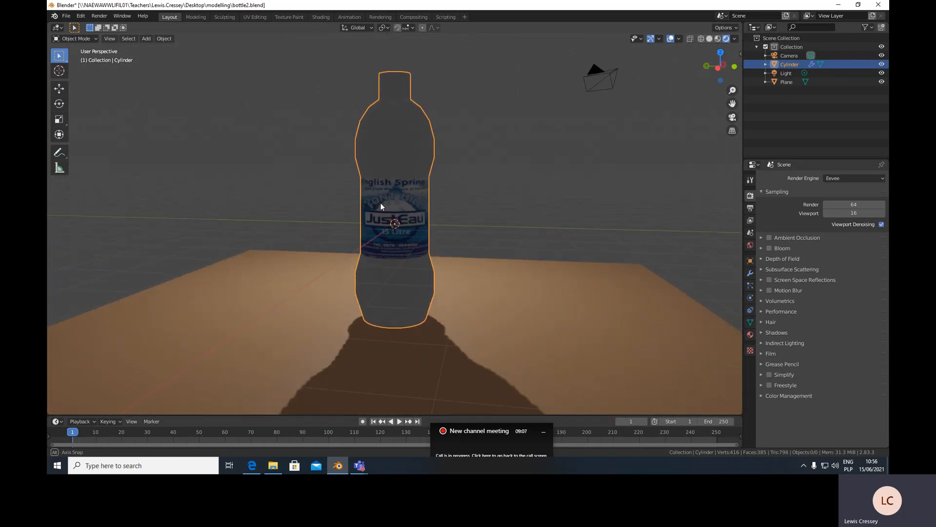
click(833, 178)
click(837, 209)
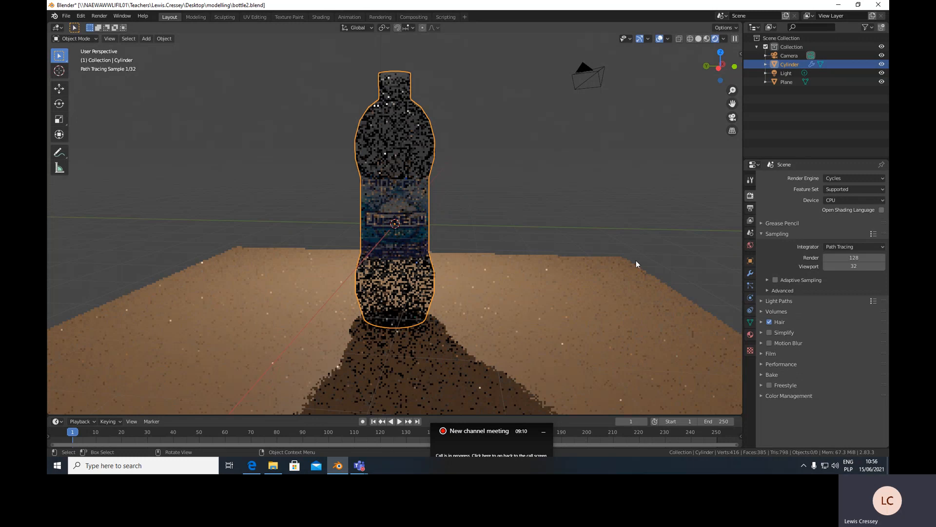
middle_drag(554, 234, 561, 237)
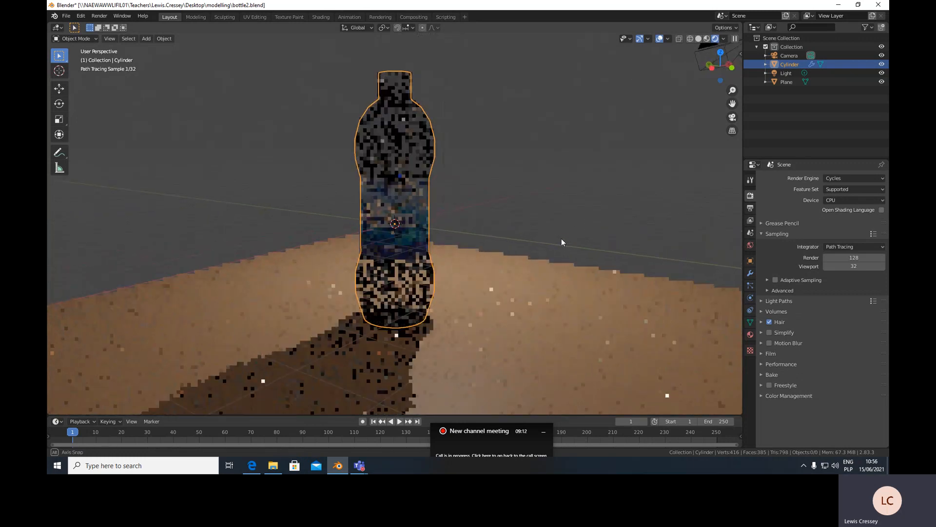
scroll(561, 234, down, 2)
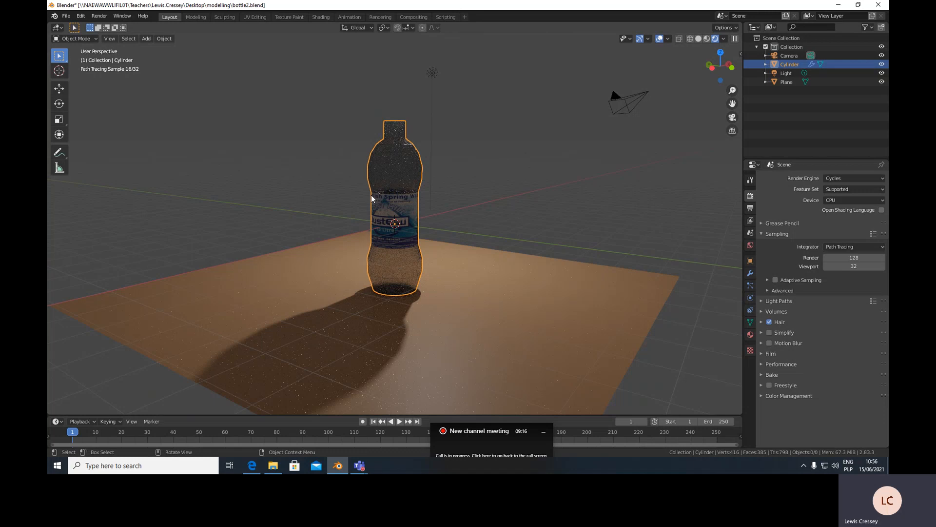
- Move the light freely by about -4.4, 5.13 and -2.81 m in X, Y and Z, plus about 12.98 m along Y
click(433, 74)
drag(434, 74, 277, 141)
middle_drag(314, 161, 330, 147)
key(g)
key(y)
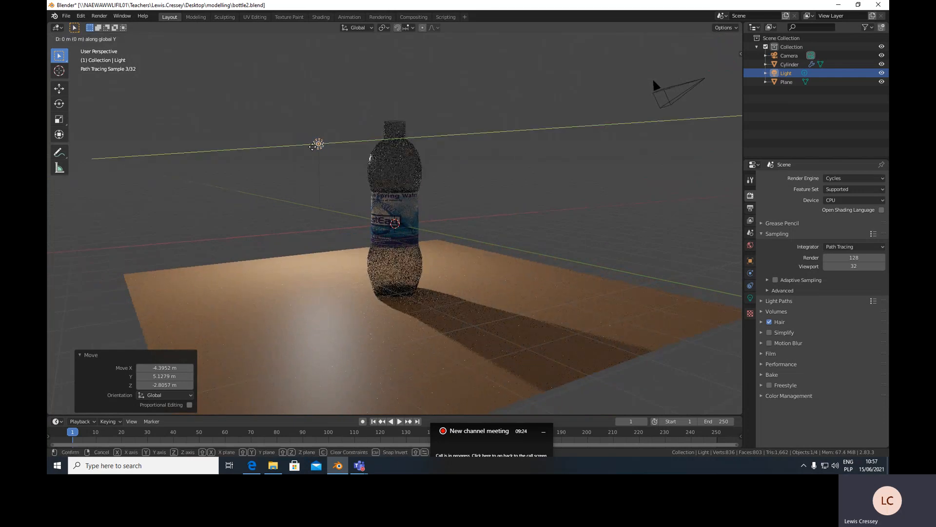
click(254, 159)
- Move the light about 16.53 m along the X axis to light the front of the bottle
middle_drag(470, 224, 519, 218)
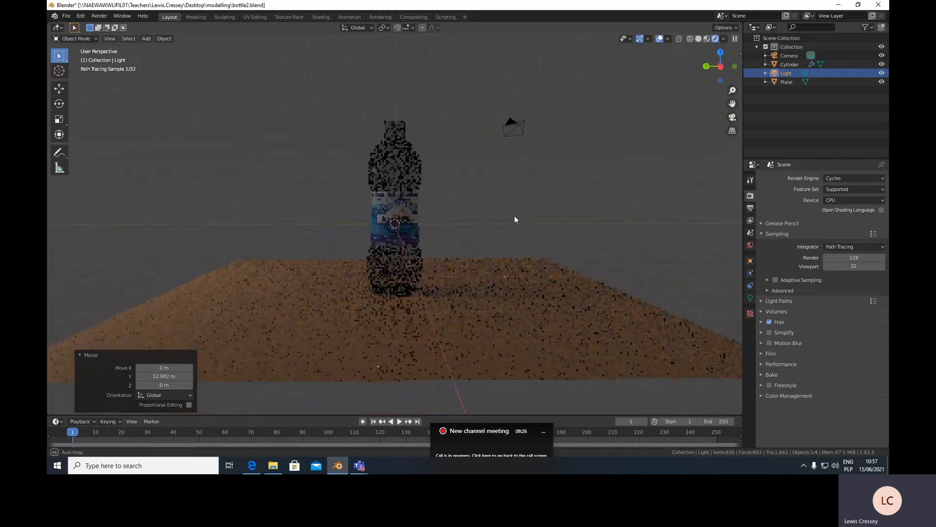
key(g)
key(x)
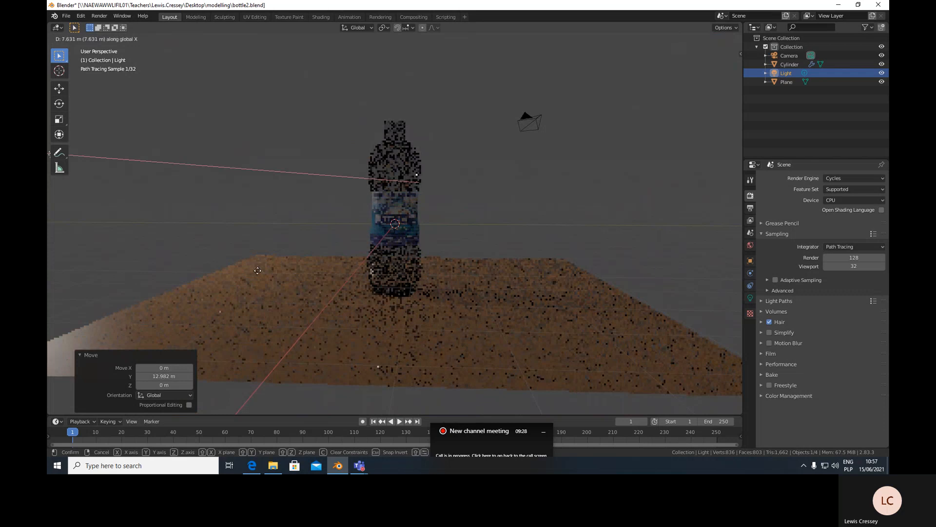
click(347, 226)
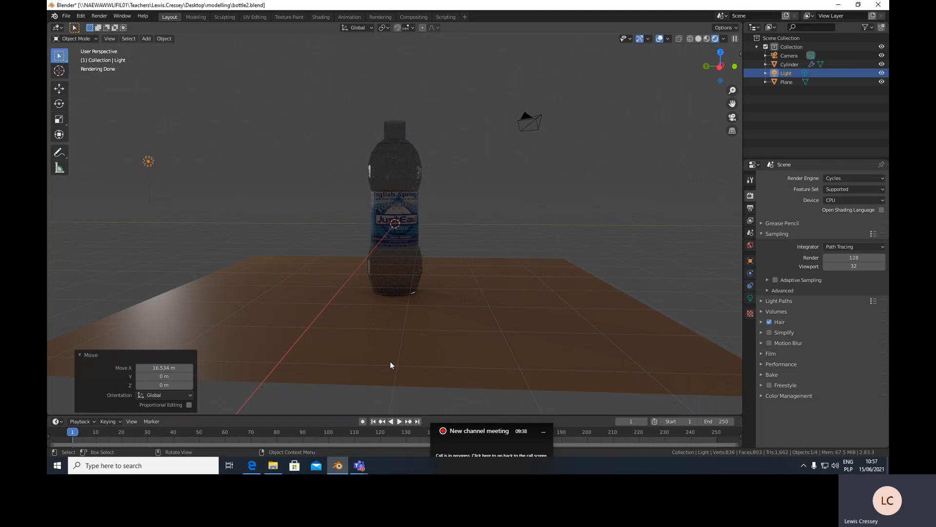
mouse_move(360, 466)
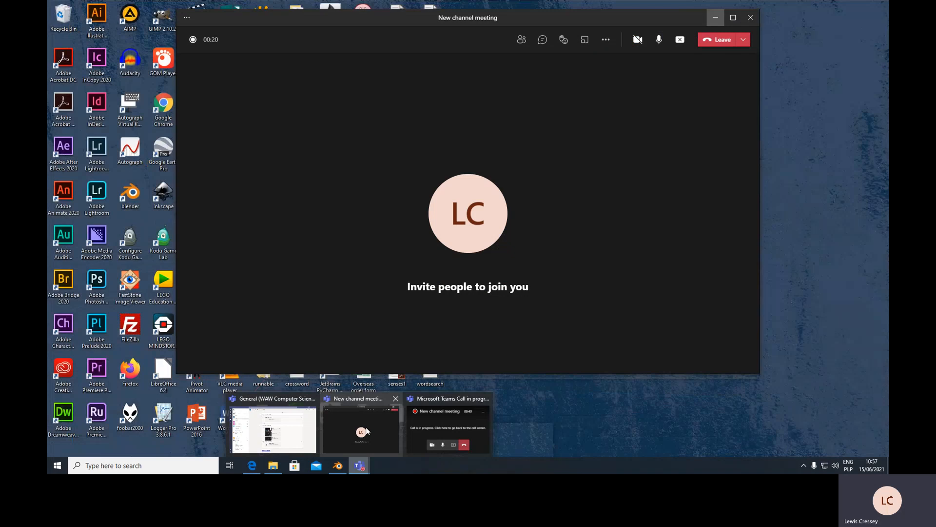
click(367, 430)
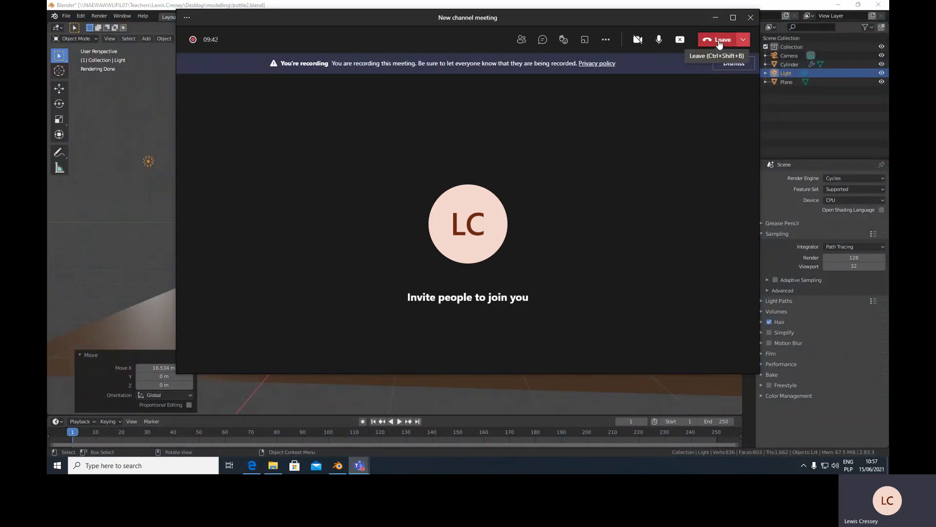